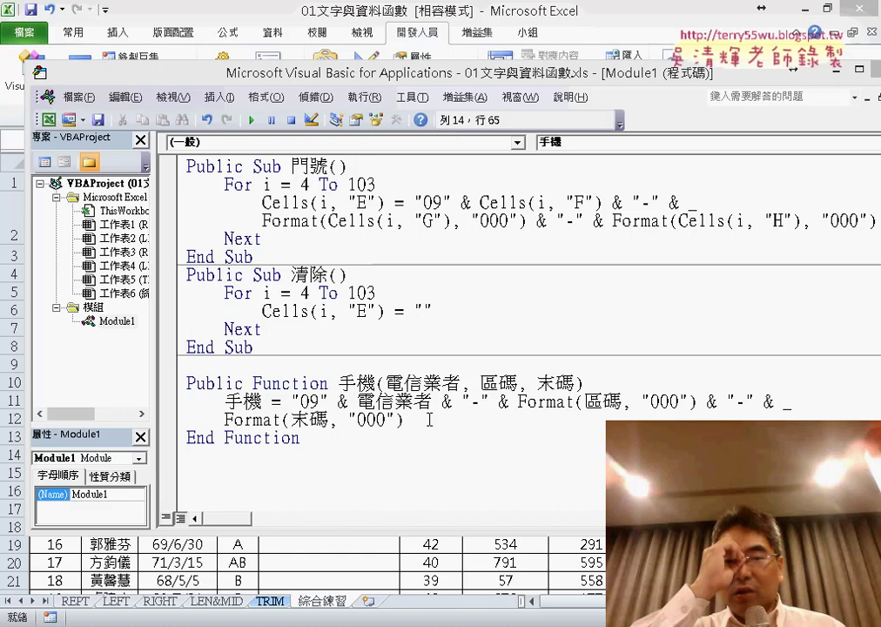
# Select the loop end value 103, then move the VBA editor right to uncover the worksheet.
pyautogui.doubleClick(381, 184)
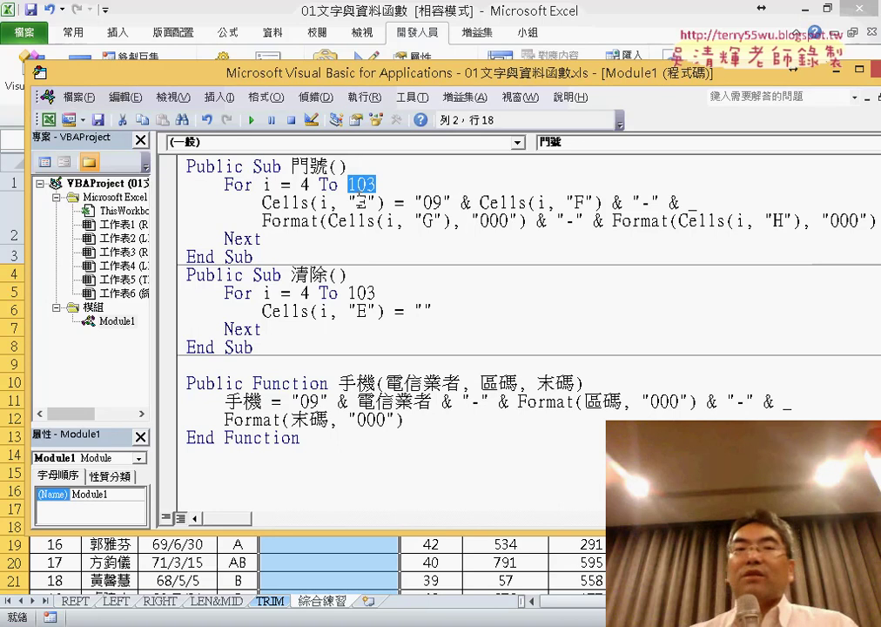
pyautogui.moveTo(254, 77); pyautogui.dragTo(509, 73)
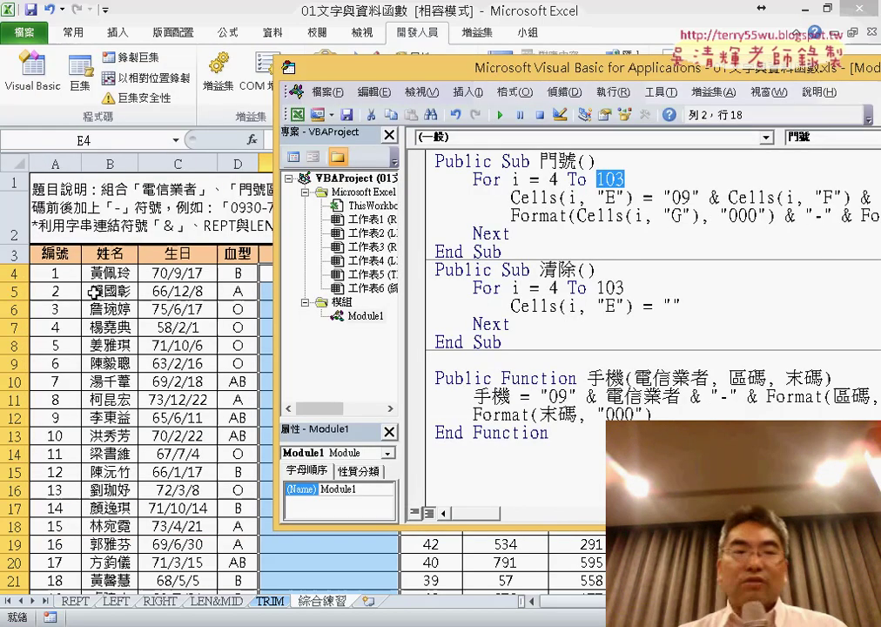
# Bring the sheet forward and confirm the records span rows 4–103 and columns A–H.
pyautogui.click(59, 253)
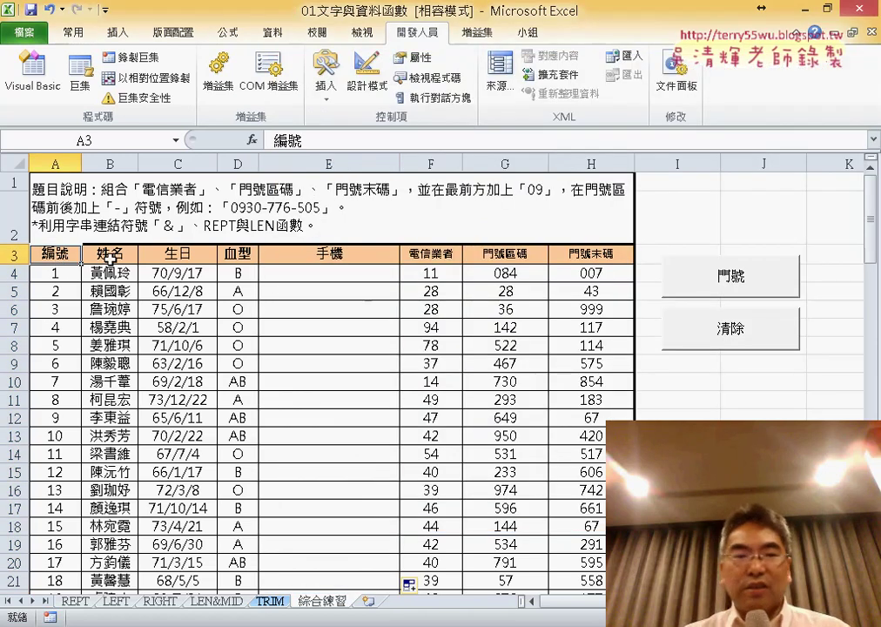
pyautogui.hotkey('ctrl', 'Down')
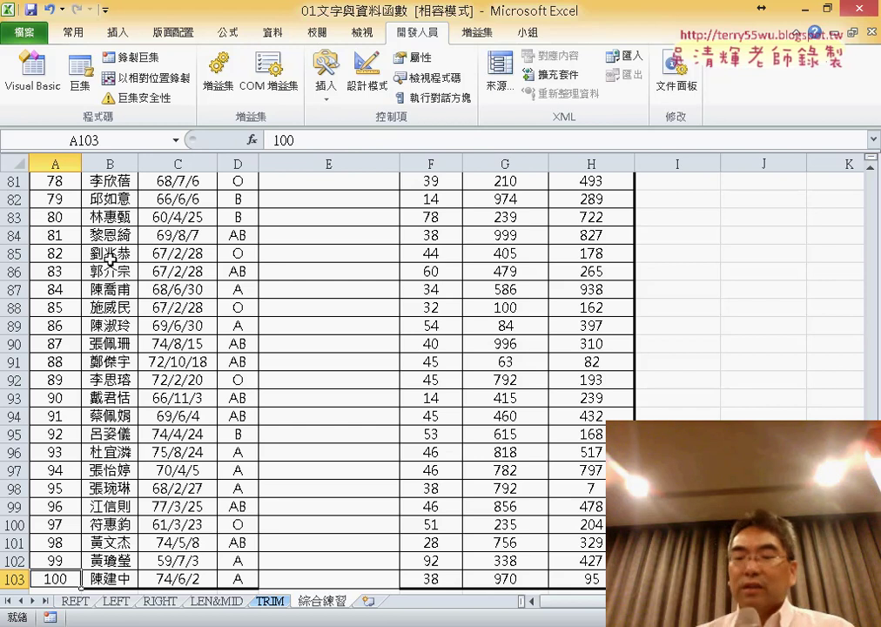
pyautogui.hotkey('ctrl', 'Right')
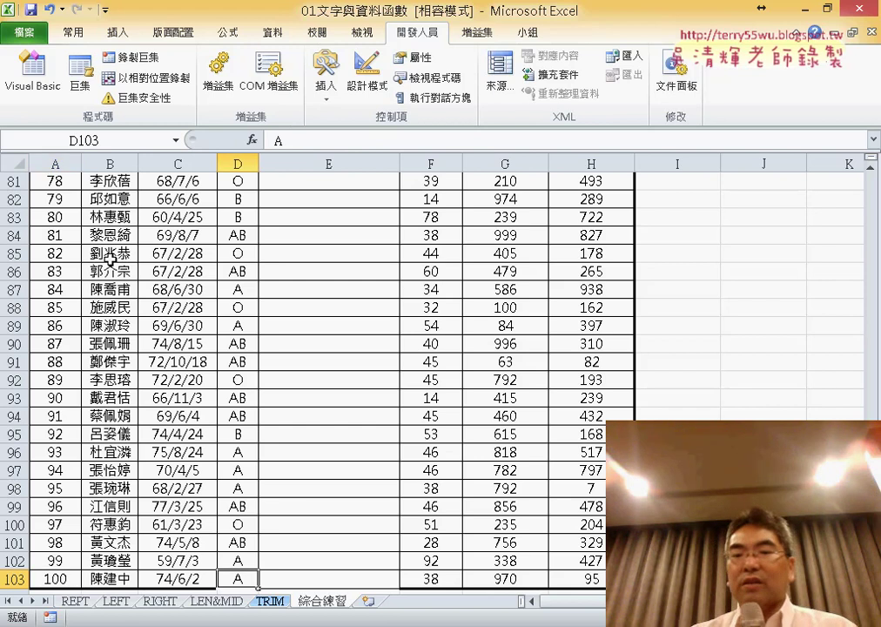
pyautogui.hotkey('ctrl', 'Right')
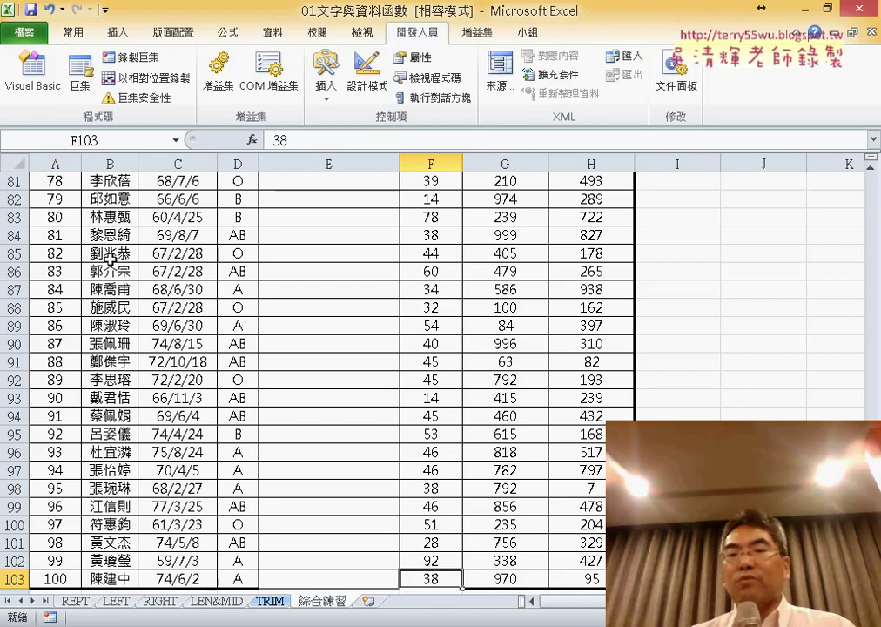
pyautogui.hotkey('ctrl', 'Right')
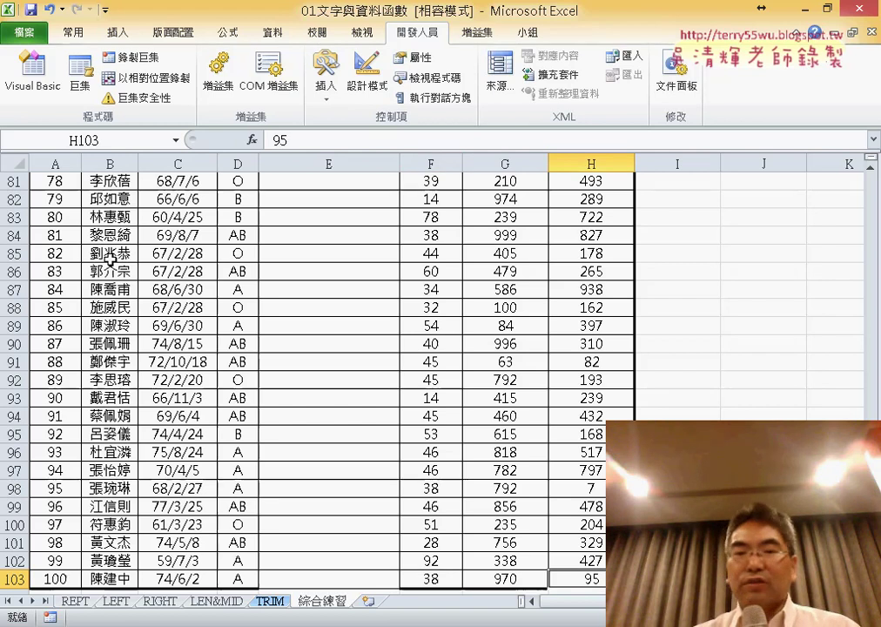
pyautogui.hotkey('ctrl', 'Up')
pyautogui.hotkey('ctrl', 'Left')
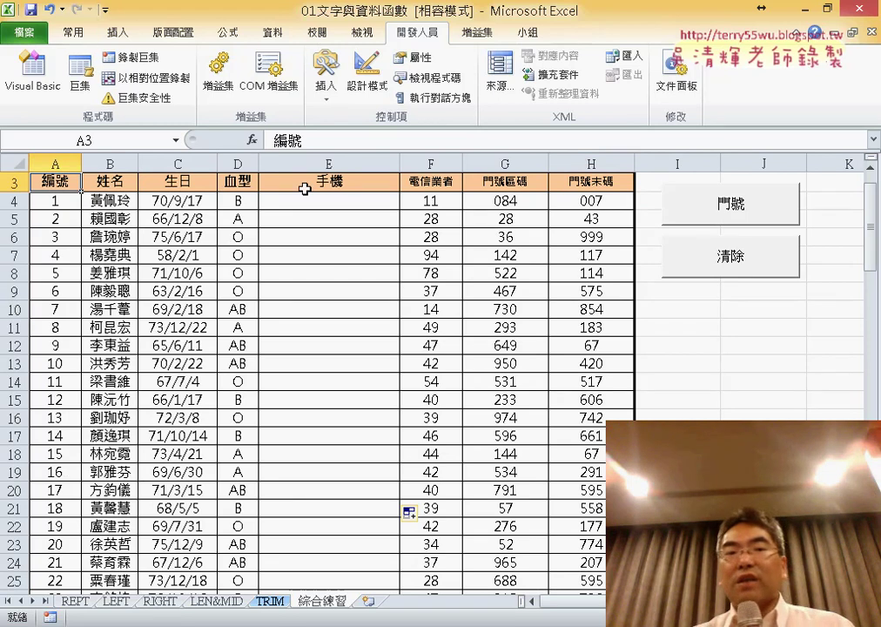
# Check that the 手機 column E is empty from E3 downward.
pyautogui.click(341, 182)
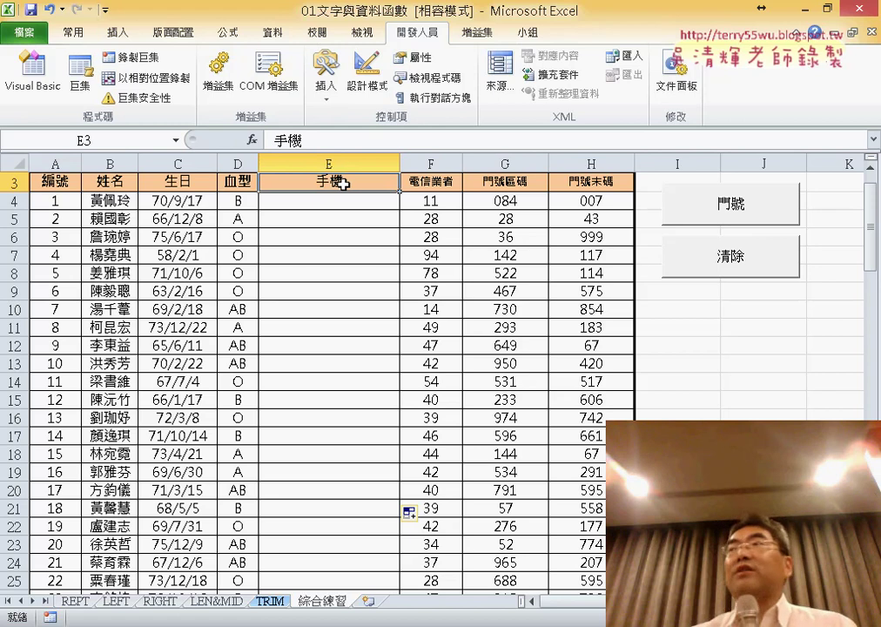
pyautogui.hotkey('ctrl', 'Down')
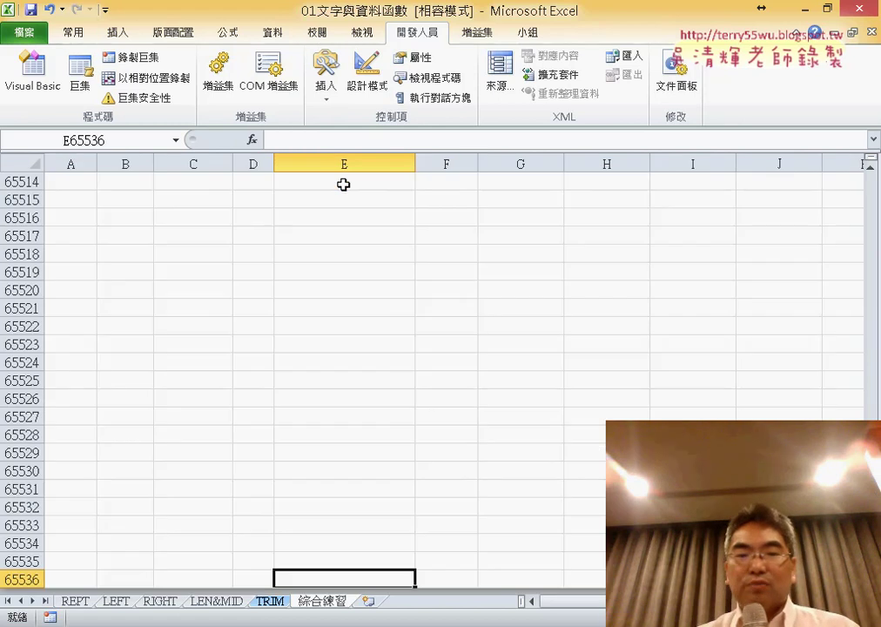
pyautogui.hotkey('ctrl', 'Up')
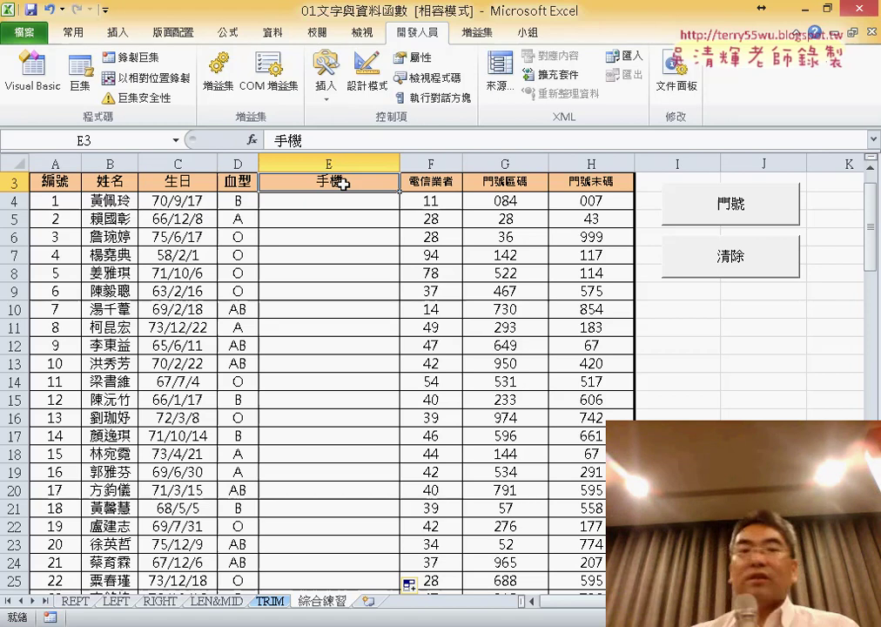
# Recheck that records run from A4 to row 103, then return to the macro code.
pyautogui.click(50, 183)
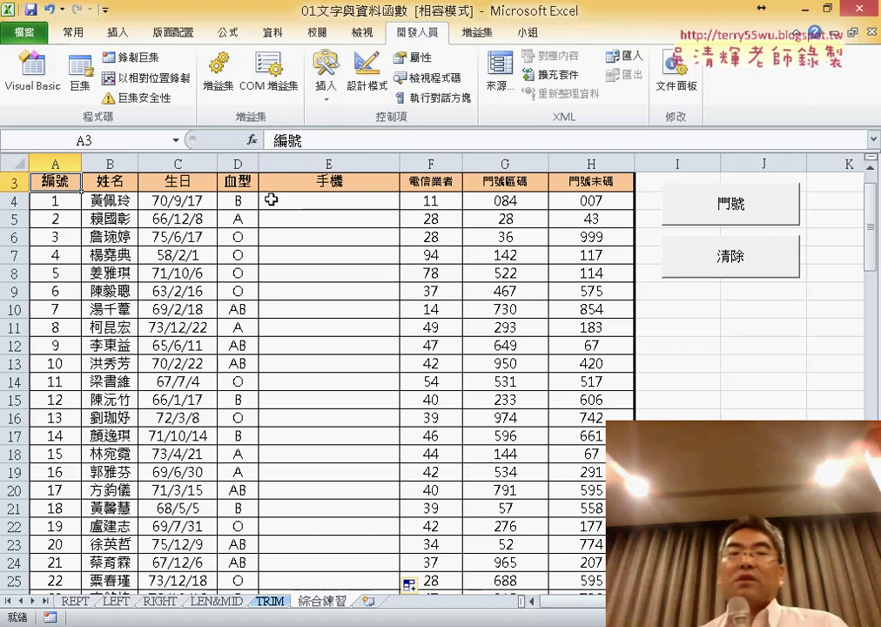
pyautogui.click(61, 203)
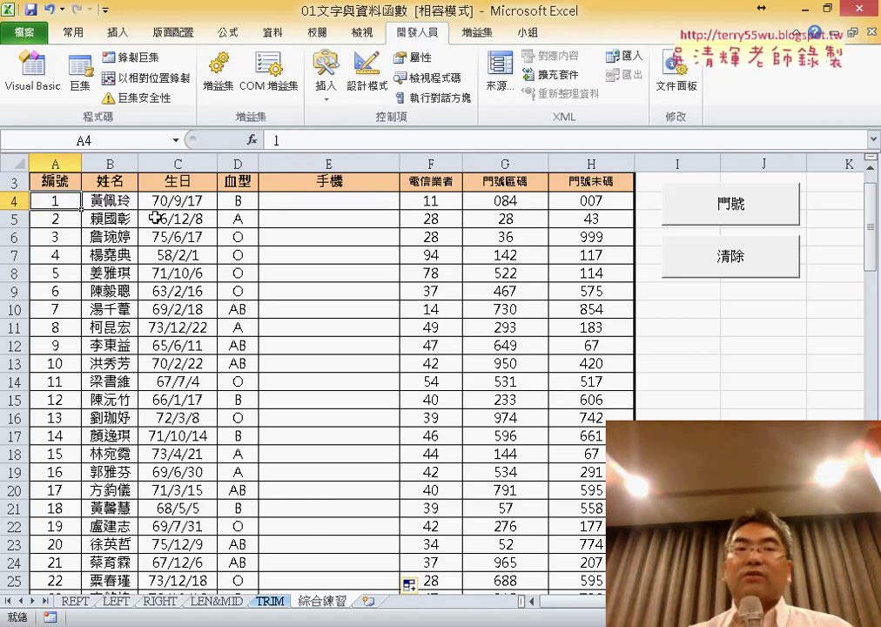
pyautogui.hotkey('ctrl', 'Down')
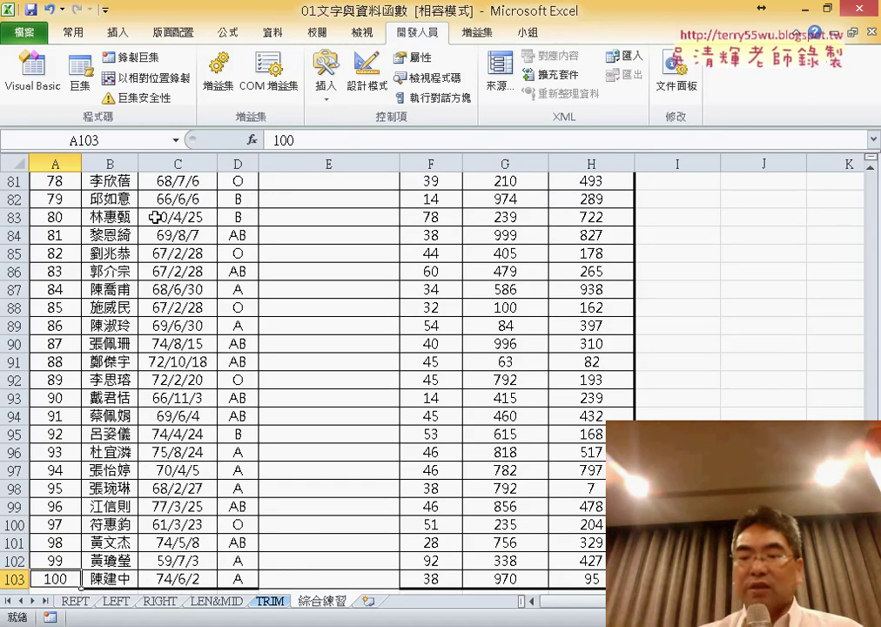
pyautogui.hotkey('ctrl', 'Up')
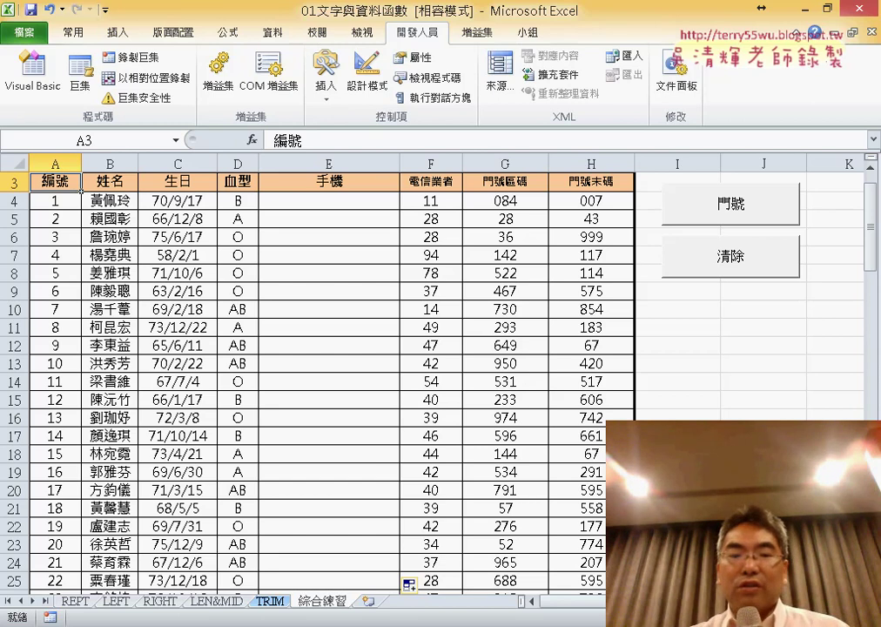
pyautogui.click(316, 563)
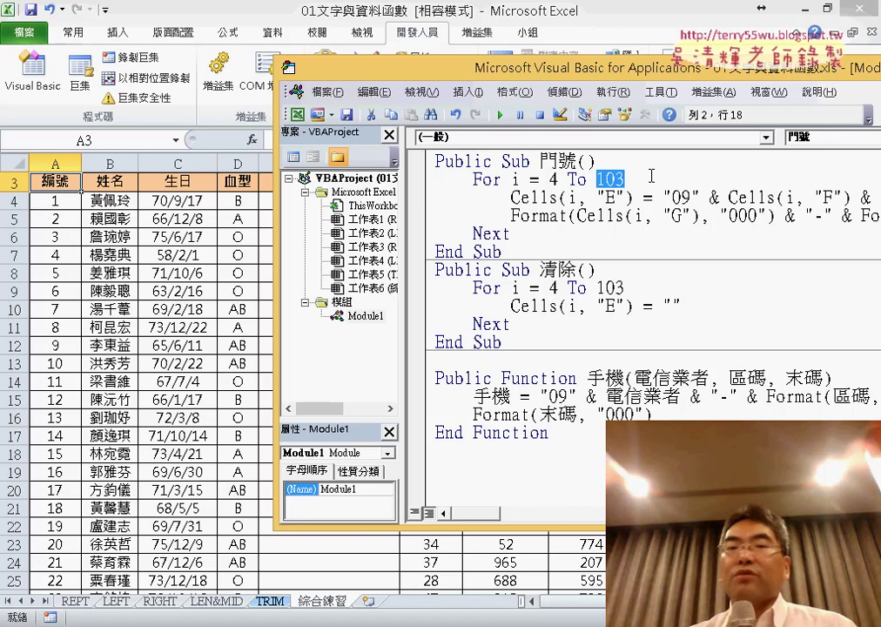
pyautogui.press('Right')
pyautogui.hotkey('shift', 'Left')
pyautogui.hotkey('shift', 'Left')
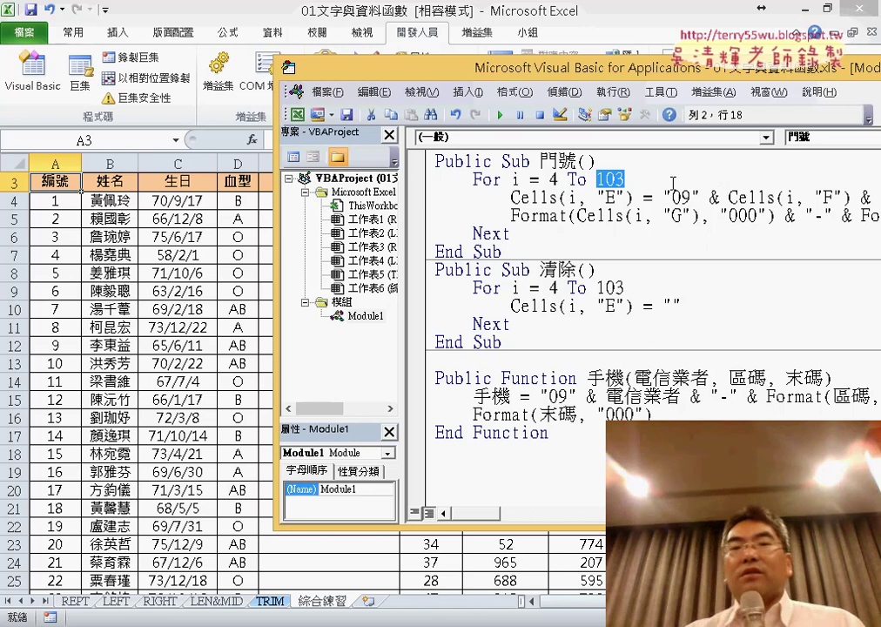
pyautogui.doubleClick(544, 200)
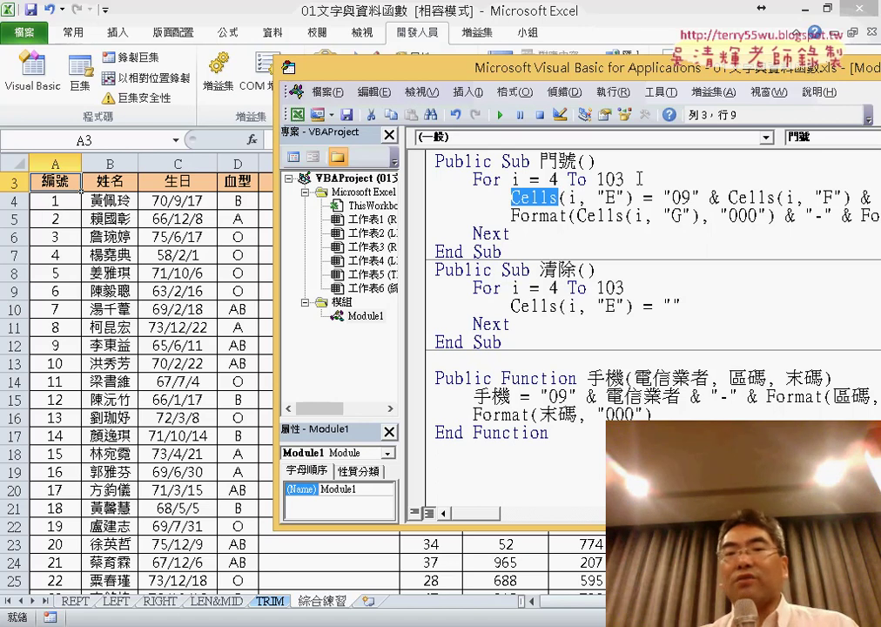
pyautogui.moveTo(640, 178); pyautogui.dragTo(598, 179)
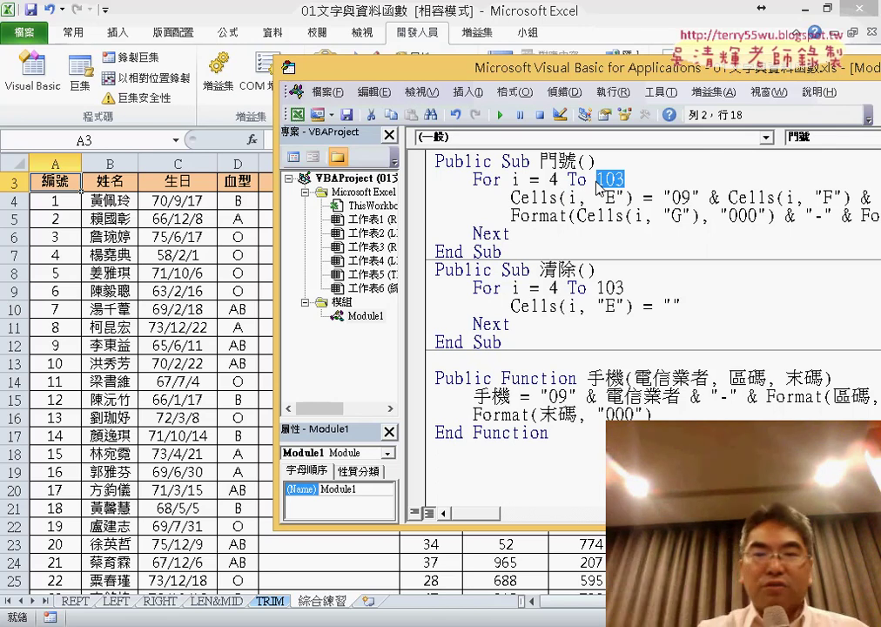
# Replace 103 in the 門號 For line with range("A4").End( and settle on the xlDown direction.
pyautogui.write('ㄜ')
pyautogui.press('BackSpace')
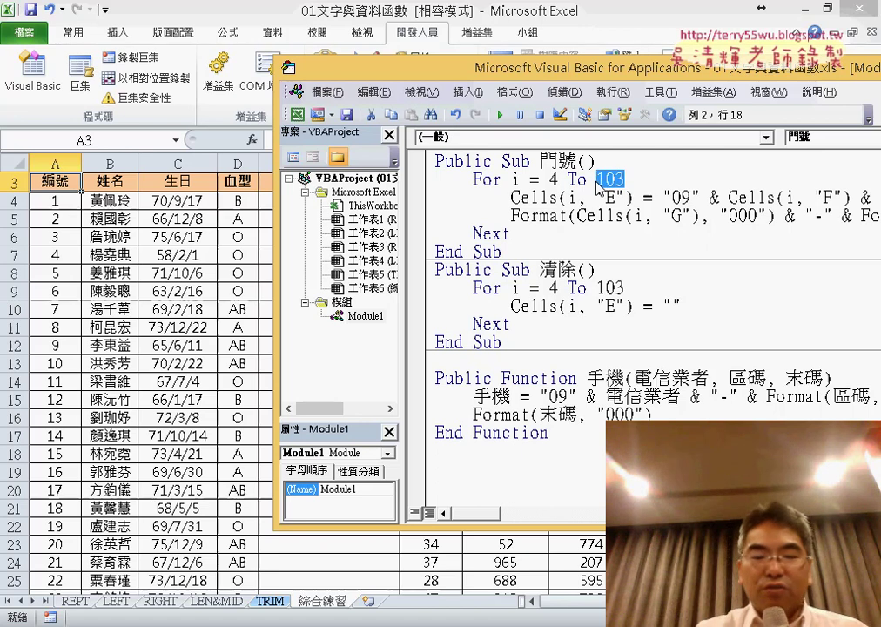
pyautogui.write('rang')
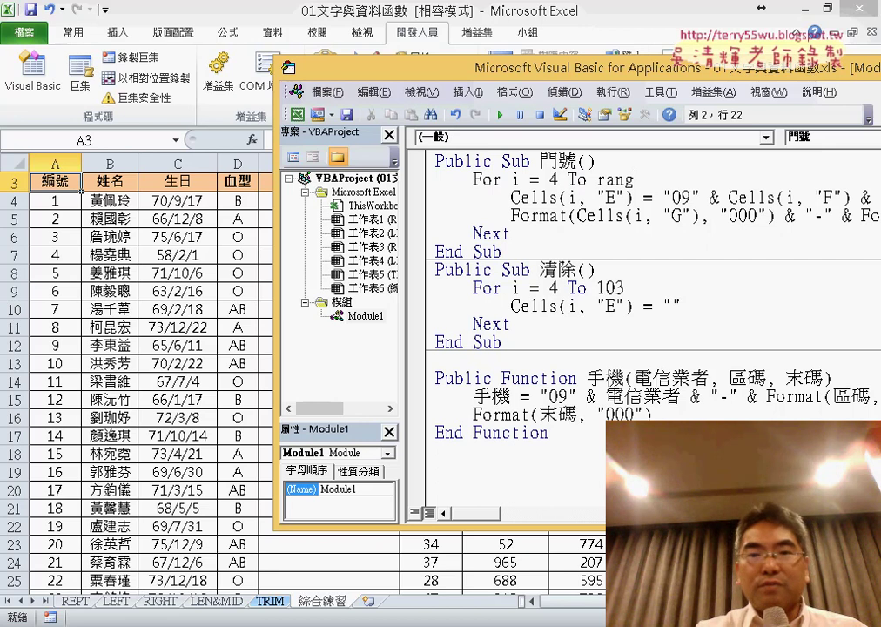
pyautogui.write('e')
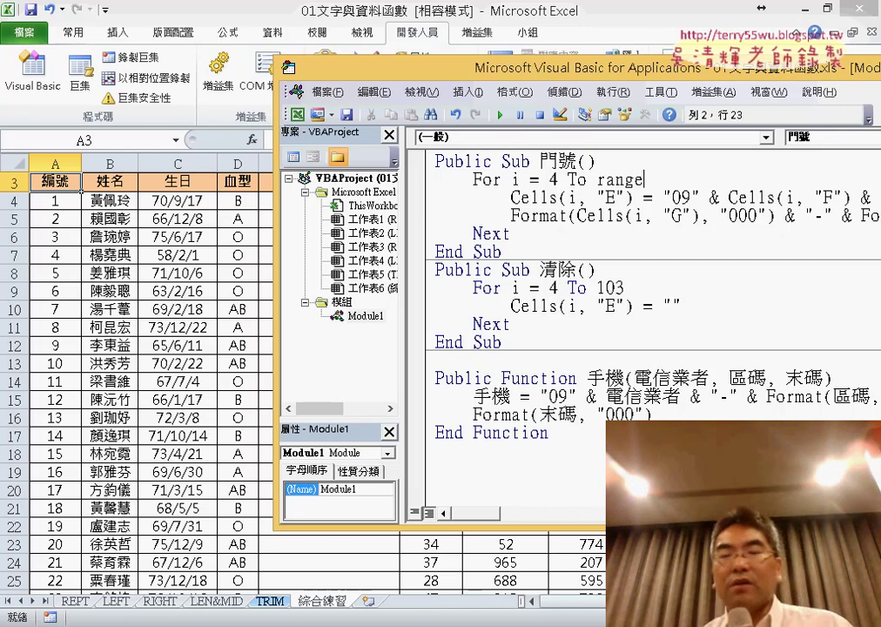
pyautogui.write('(')
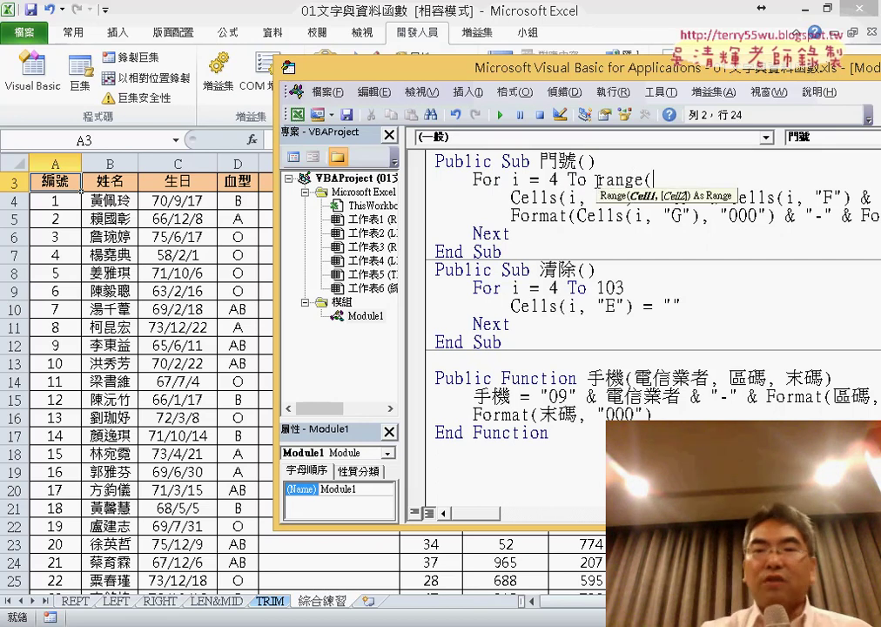
pyautogui.write('"')
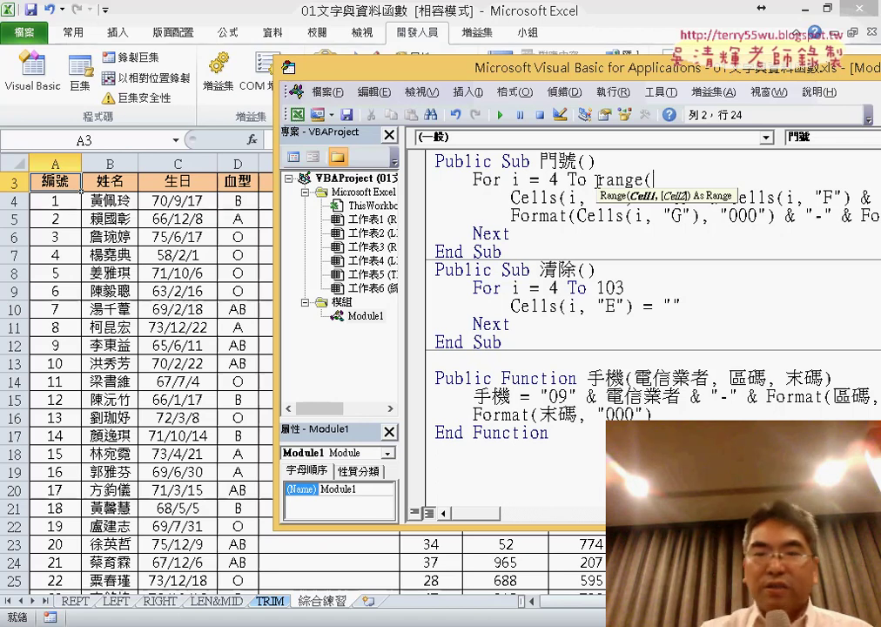
pyautogui.write('A4')
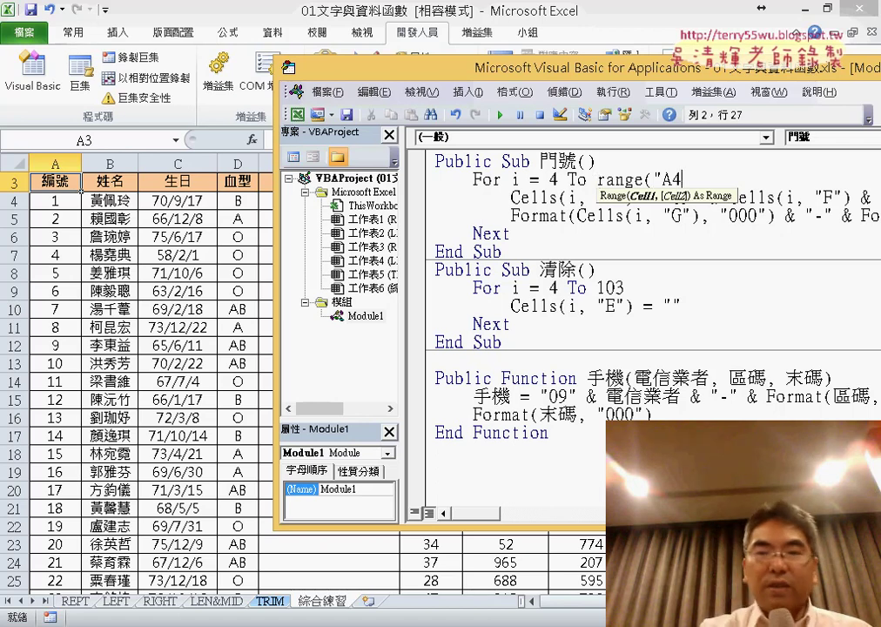
pyautogui.write('"')
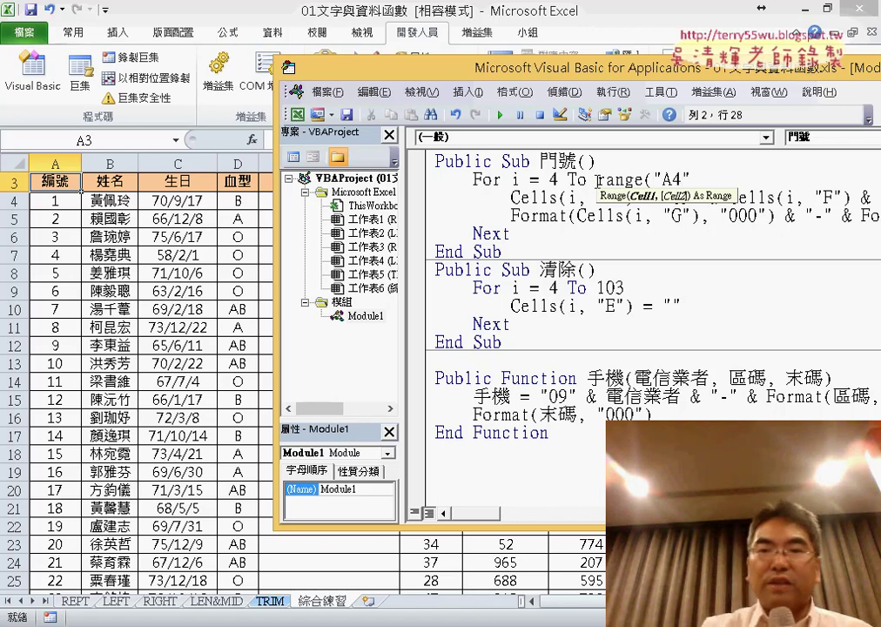
pyautogui.write(')')
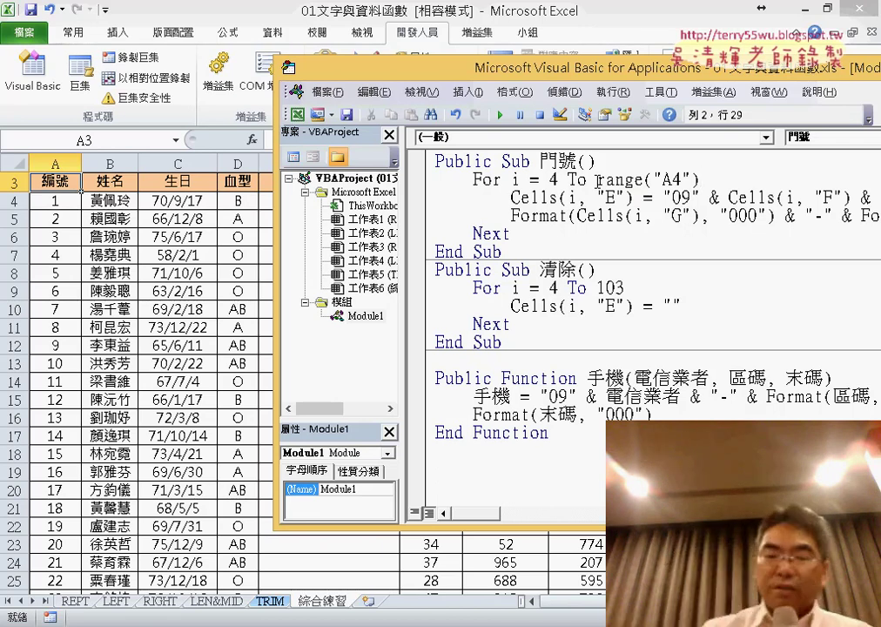
pyautogui.write('.')
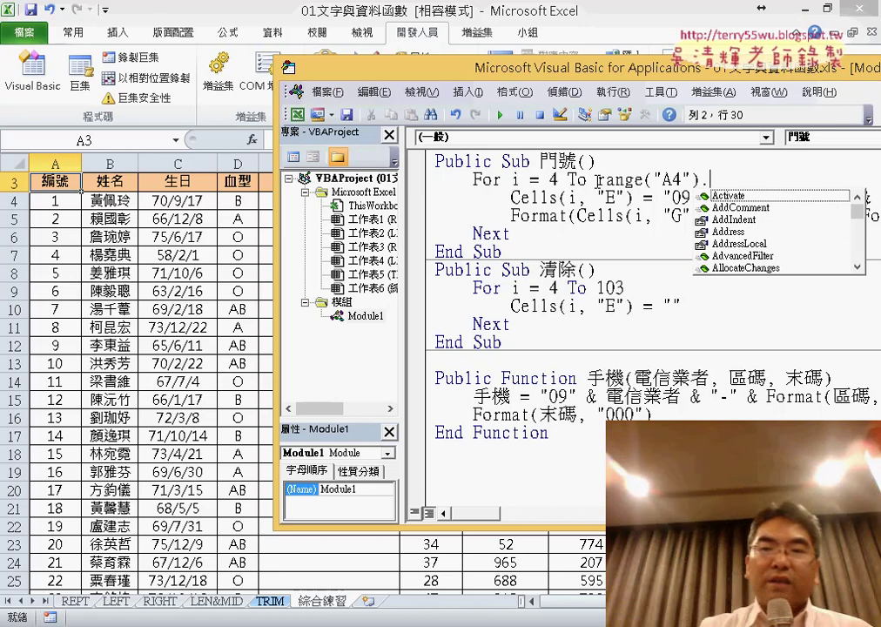
pyautogui.write('E')
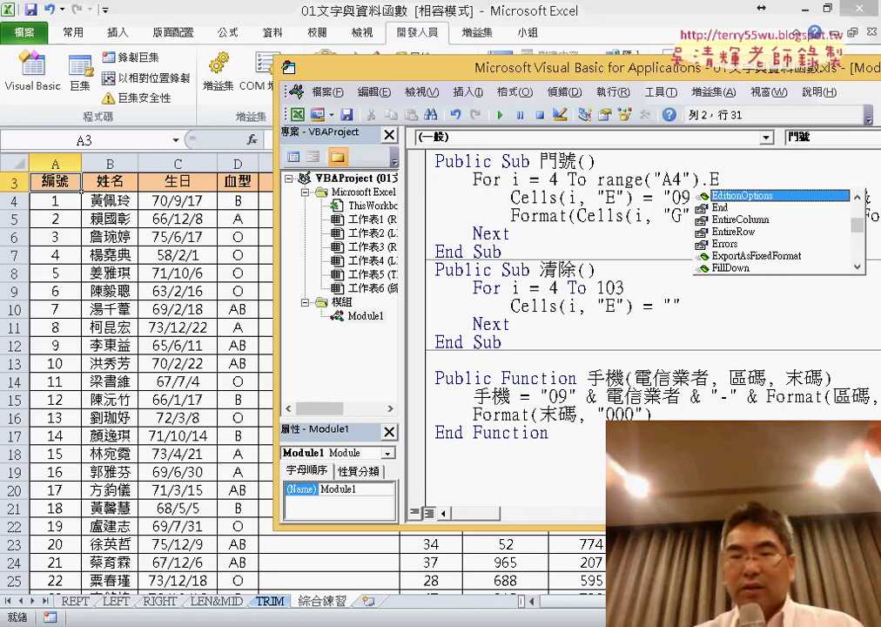
pyautogui.press('Down')
pyautogui.press('space')
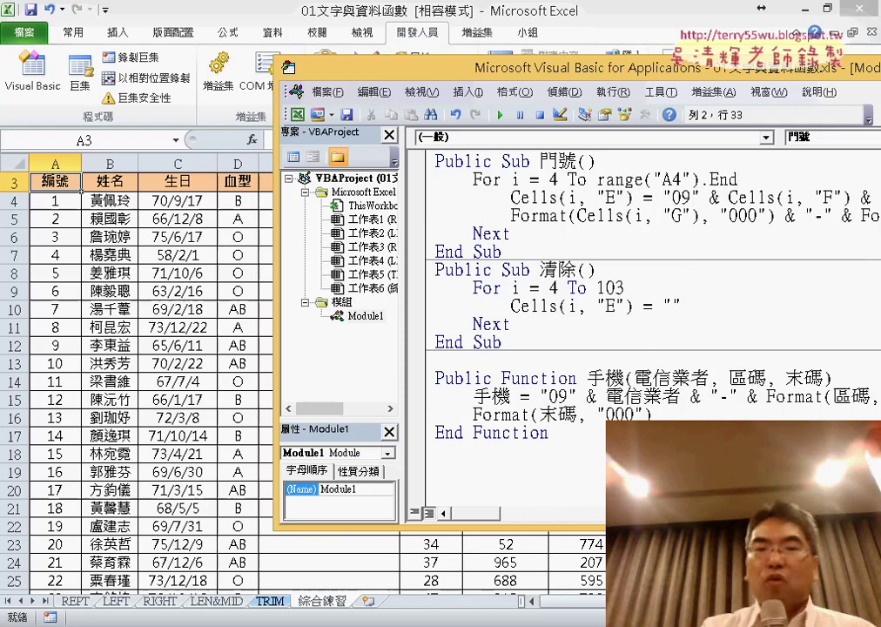
pyautogui.write('(')
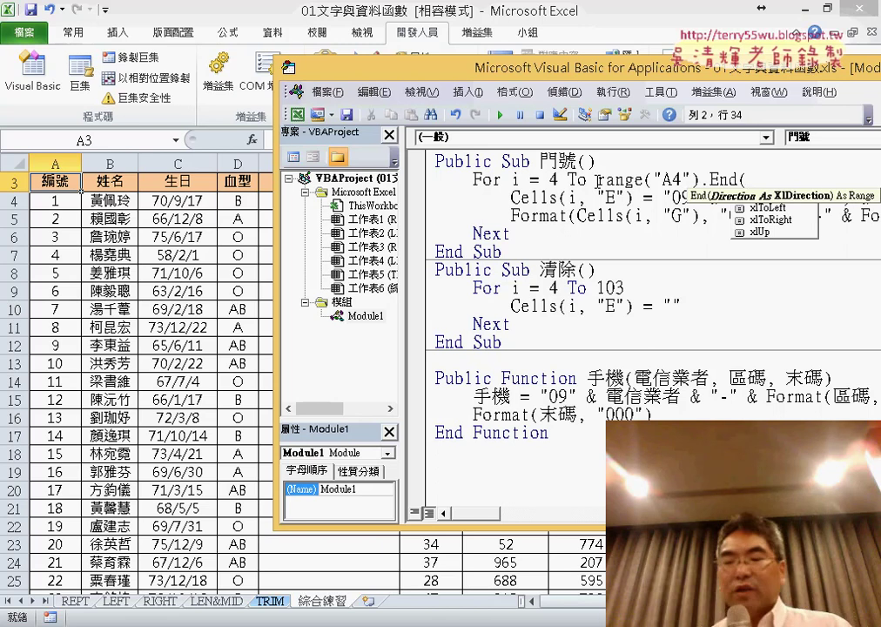
pyautogui.press('Down')
pyautogui.press('Down')
pyautogui.press('Down')
pyautogui.press('Down')
pyautogui.press('Up')
pyautogui.press('Up')
pyautogui.press('Up')
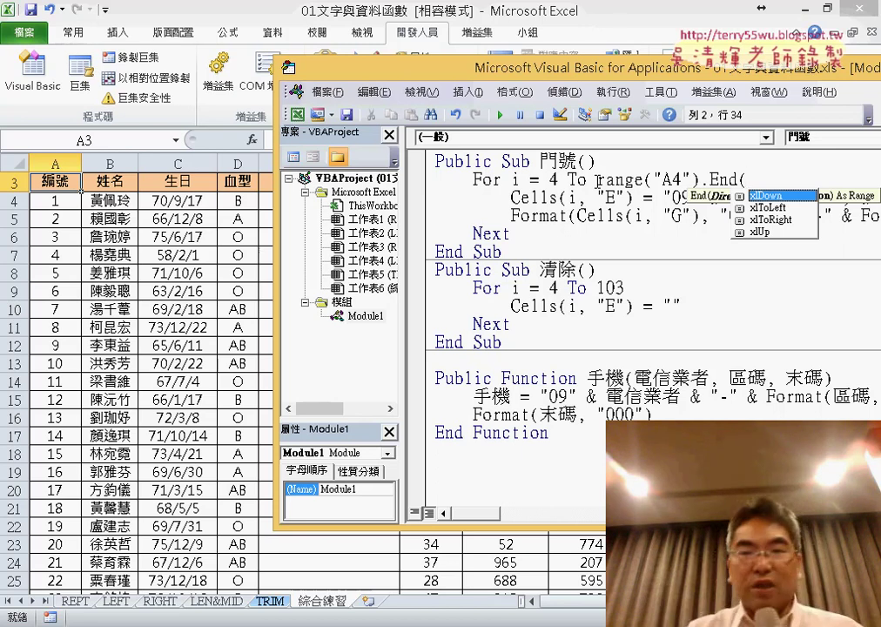
# Complete the 門號 loop bound as Range("A4").End(xlDown).Row and commit the line.
pyautogui.doubleClick(765, 196)
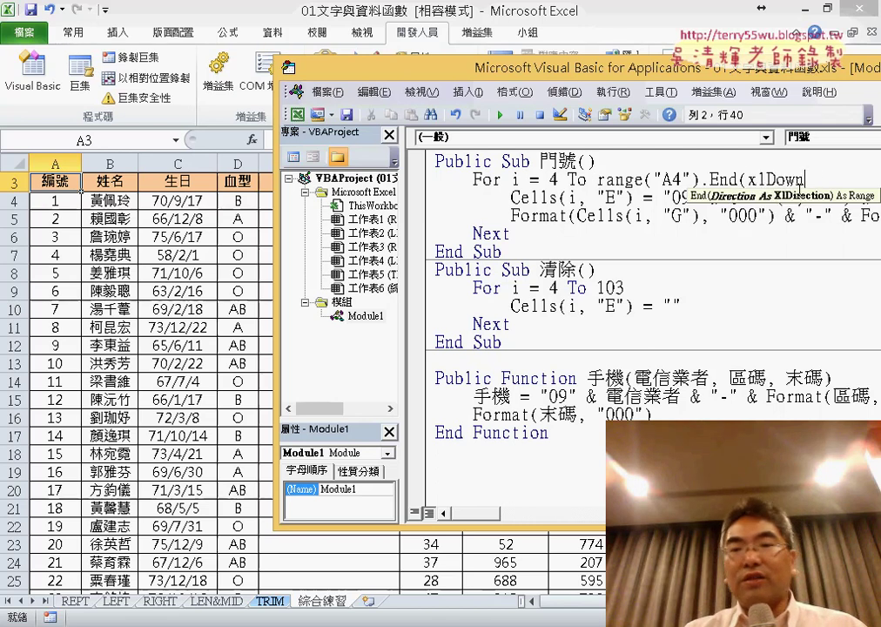
pyautogui.moveTo(803, 179); pyautogui.dragTo(759, 179)
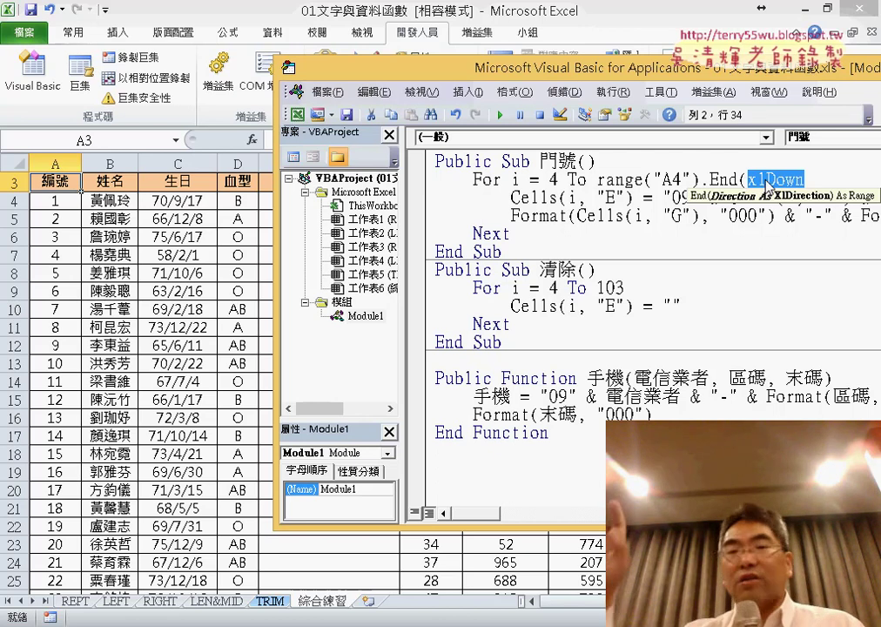
pyautogui.click(820, 179)
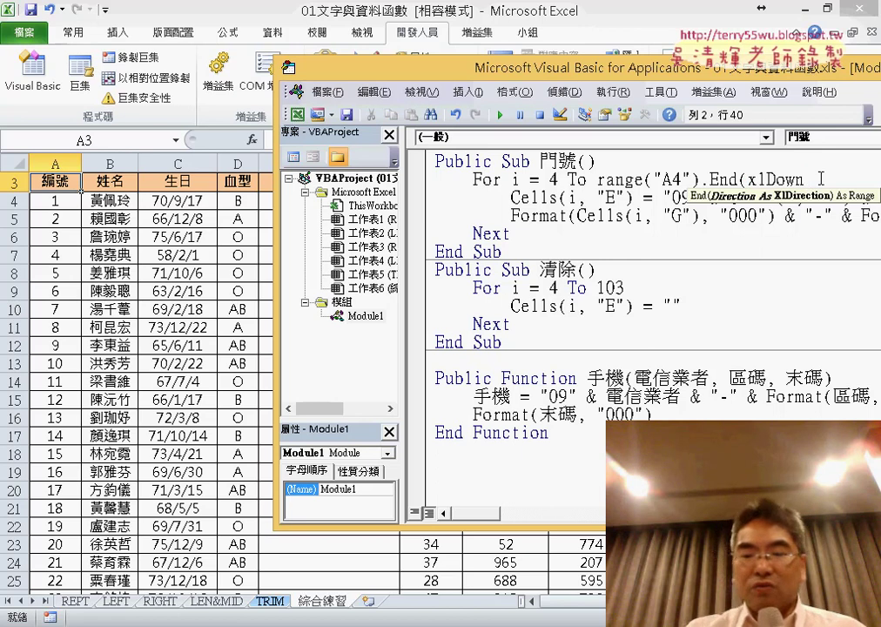
pyautogui.write(')')
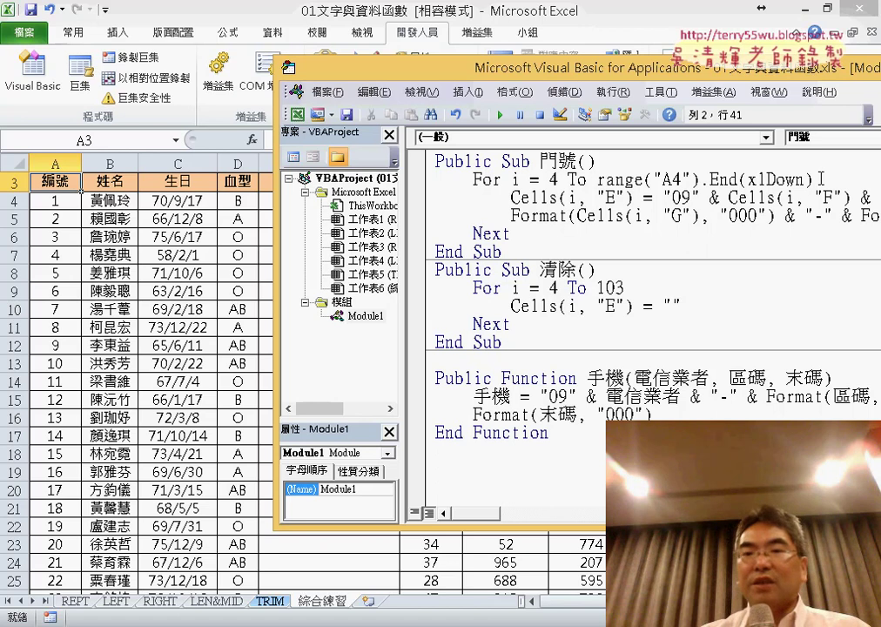
pyautogui.write('.')
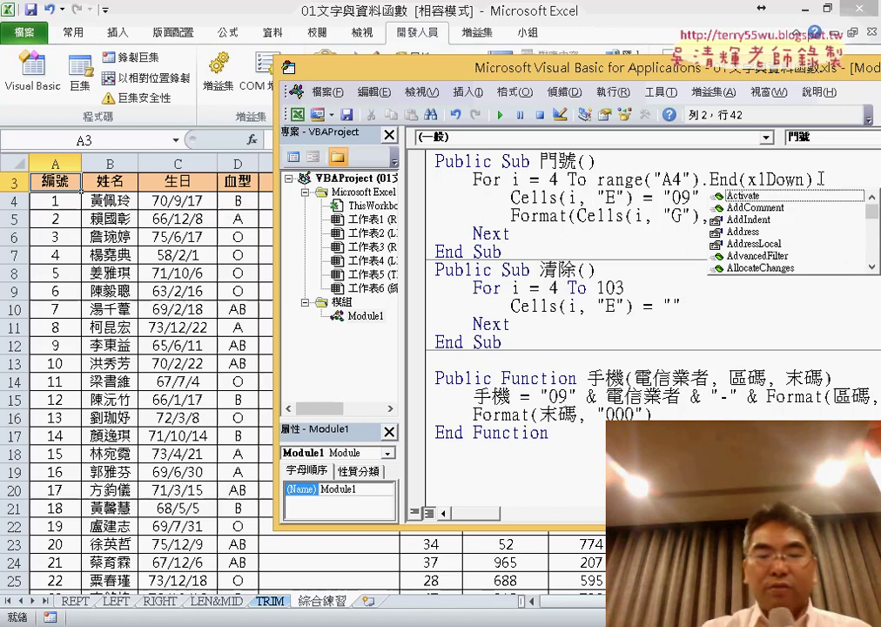
pyautogui.write('row')
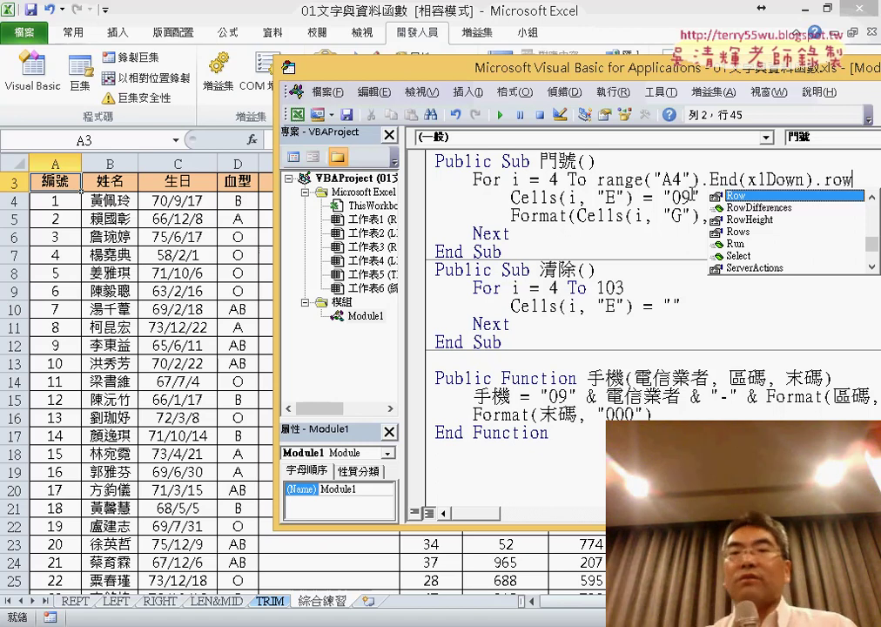
pyautogui.click(653, 197)
pyautogui.moveTo(597, 179); pyautogui.dragTo(853, 180)
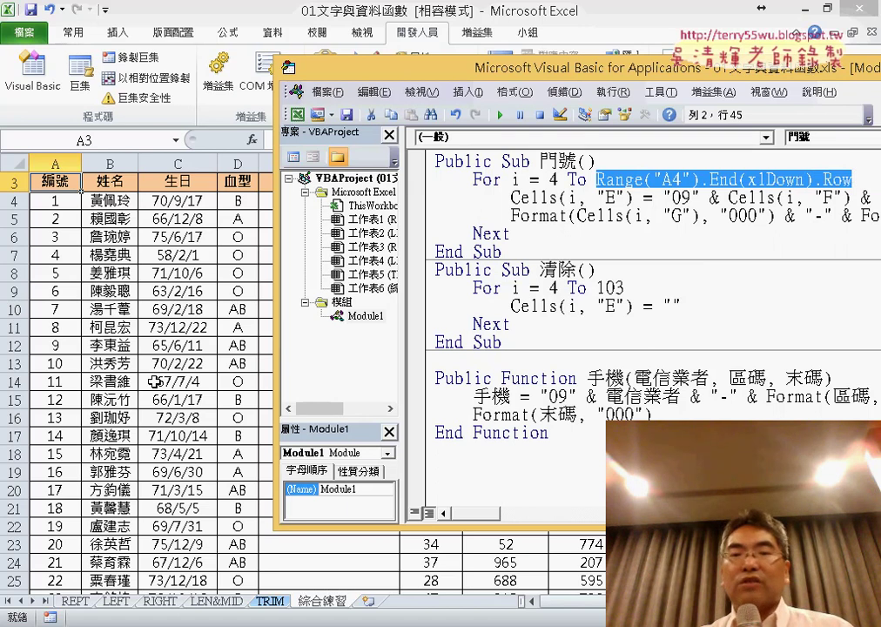
# Return to the worksheet and scroll down to the last record at row 103.
pyautogui.click(154, 381)
pyautogui.scroll(-3, 154, 382)
pyautogui.scroll(-6, 154, 382)
pyautogui.scroll(-3, 154, 382)
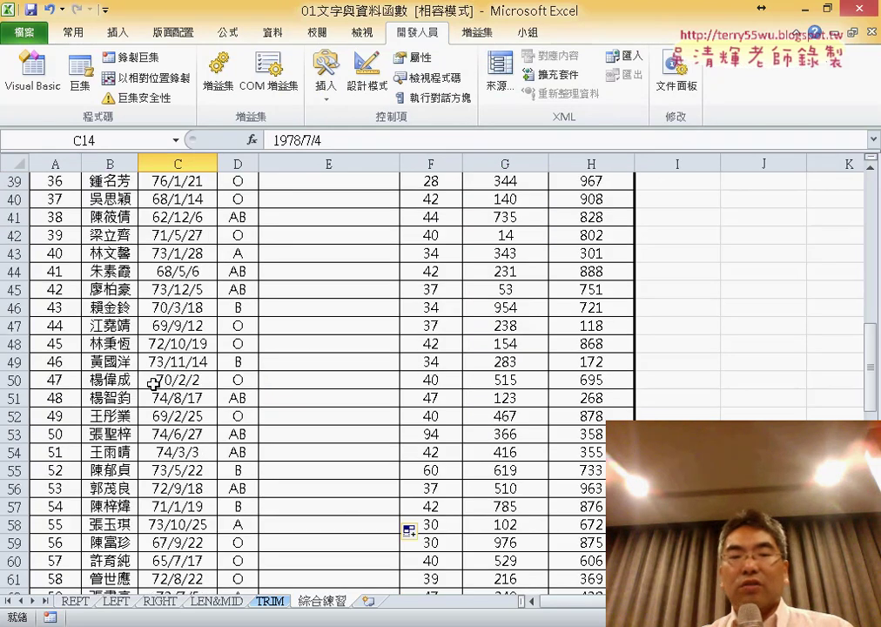
pyautogui.scroll(-7, 154, 383)
pyautogui.scroll(-7, 154, 383)
pyautogui.scroll(-3, 154, 383)
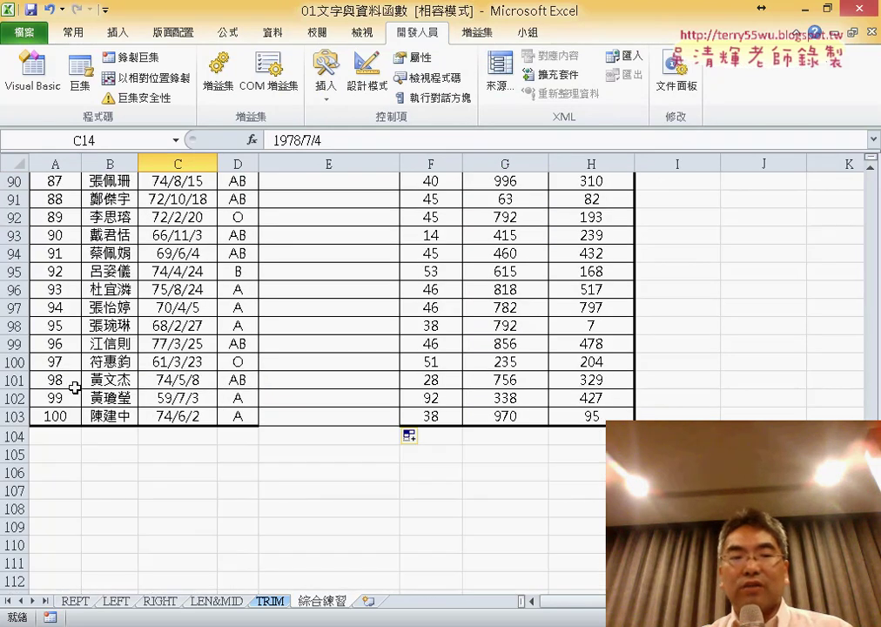
# Copy records 98–100 (A101:H103) and paste them at A104, extending the table to row 106.
pyautogui.moveTo(55, 381); pyautogui.dragTo(591, 409)
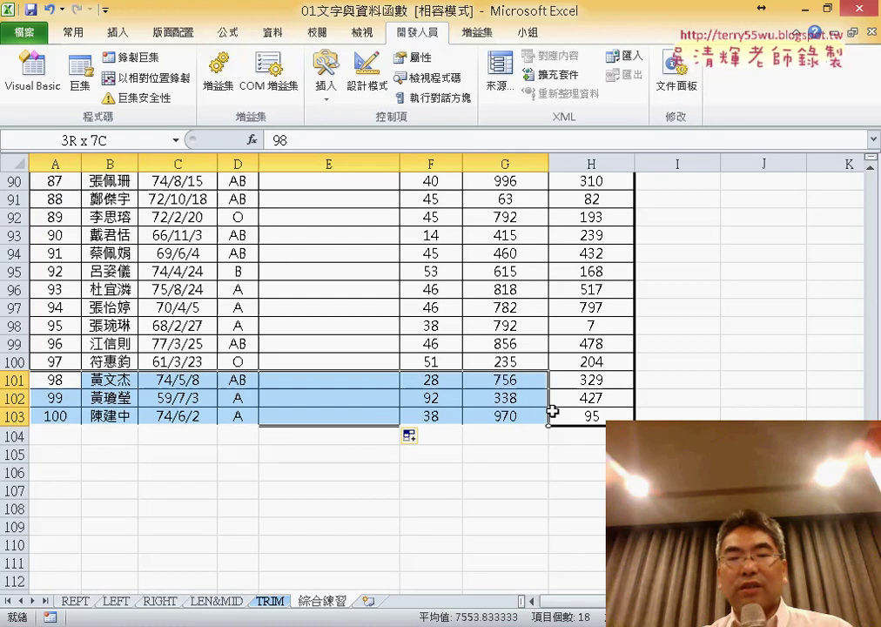
pyautogui.hotkey('ctrl', 'c')
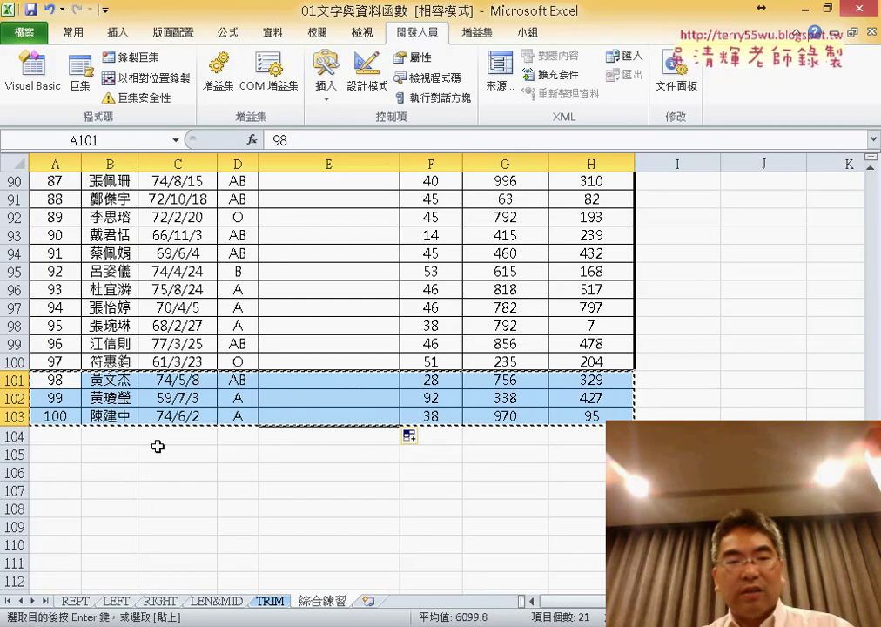
pyautogui.click(61, 437)
pyautogui.hotkey('ctrl', 'c')
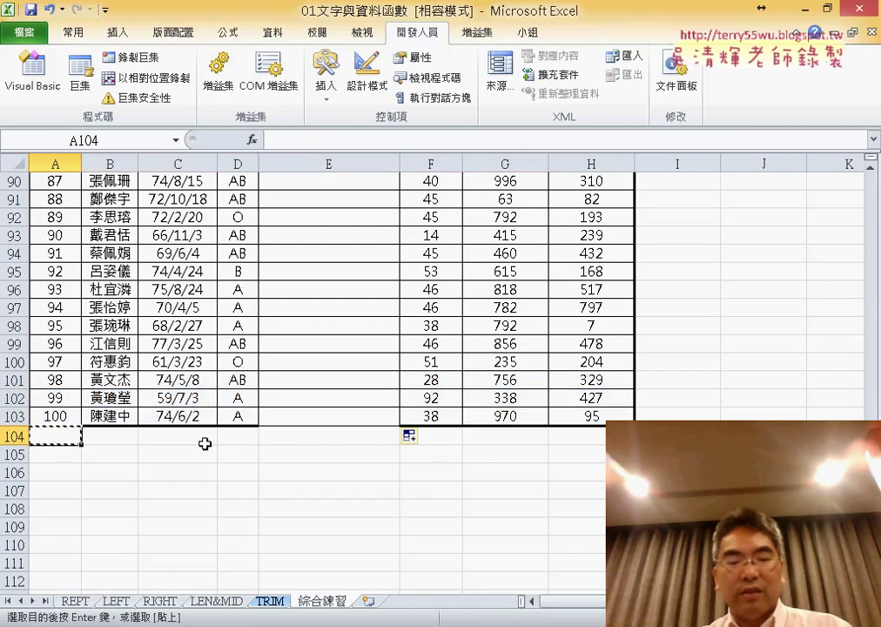
pyautogui.hotkey('ctrl', 'v')
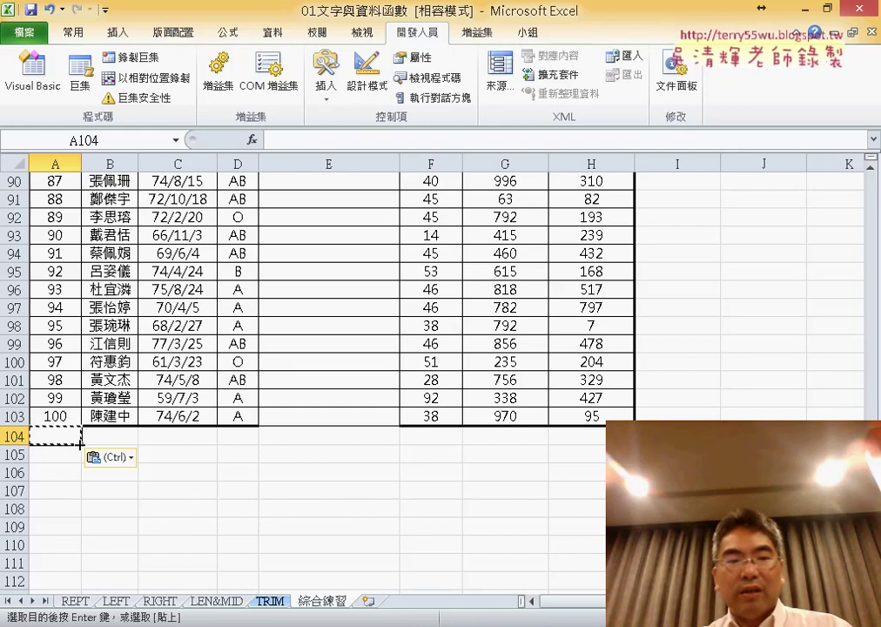
pyautogui.moveTo(43, 381); pyautogui.dragTo(584, 418)
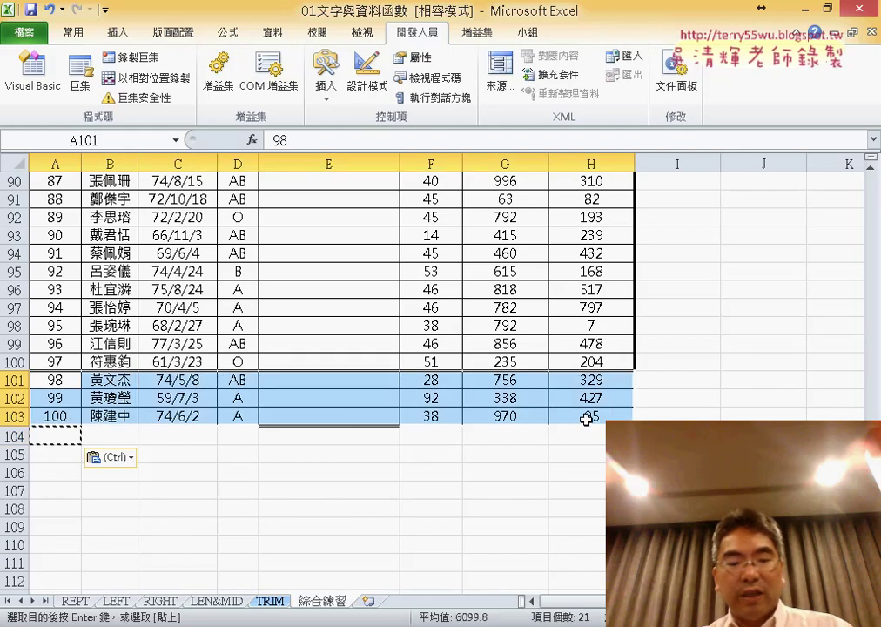
pyautogui.hotkey('ctrl', 'c')
pyautogui.click(47, 434)
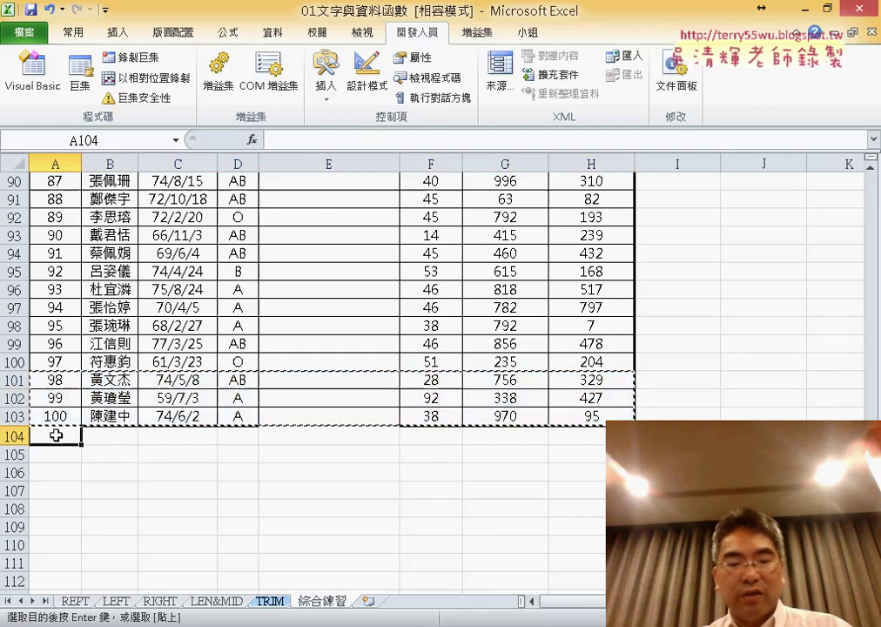
pyautogui.hotkey('ctrl', 'v')
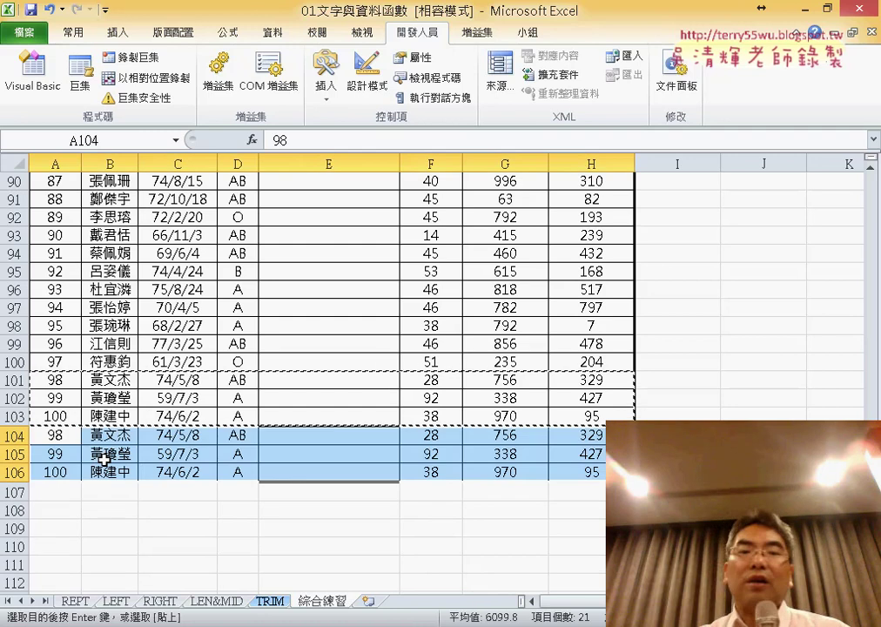
pyautogui.scroll(11, 103, 457)
pyautogui.scroll(8, 102, 457)
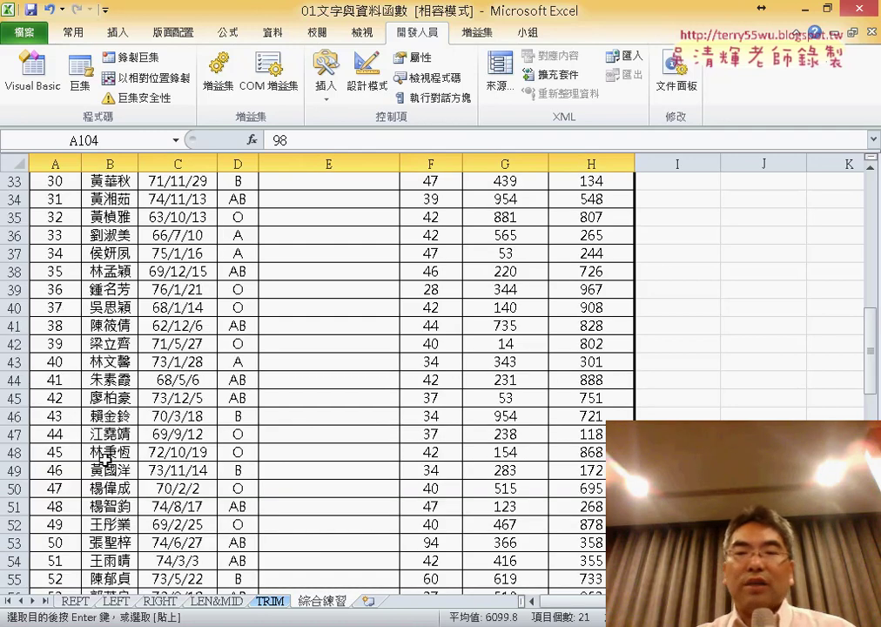
pyautogui.scroll(11, 104, 457)
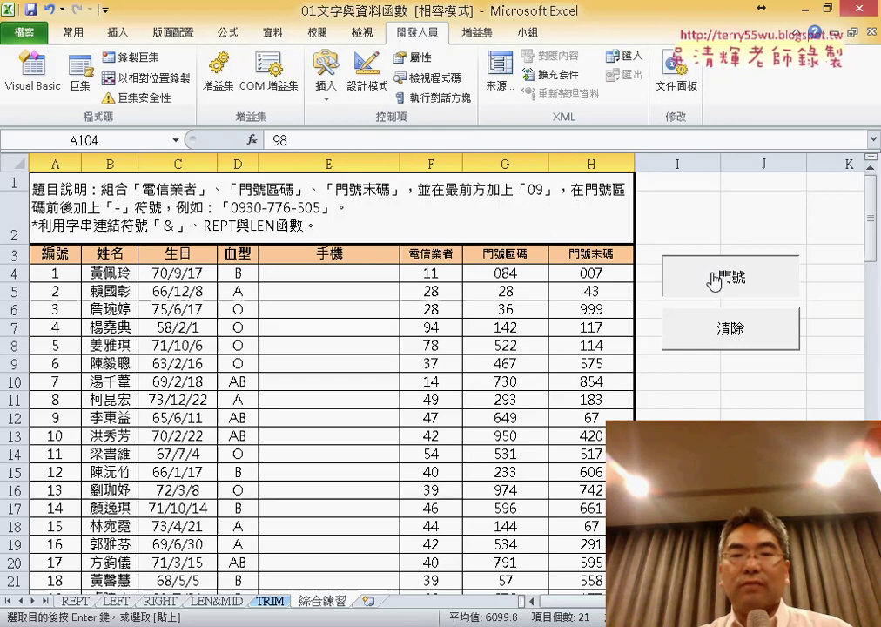
# Run the 門號 macro and verify column E now holds formatted numbers down to row 106.
pyautogui.click(714, 279)
pyautogui.scroll(-8, 475, 398)
pyautogui.scroll(-8, 475, 399)
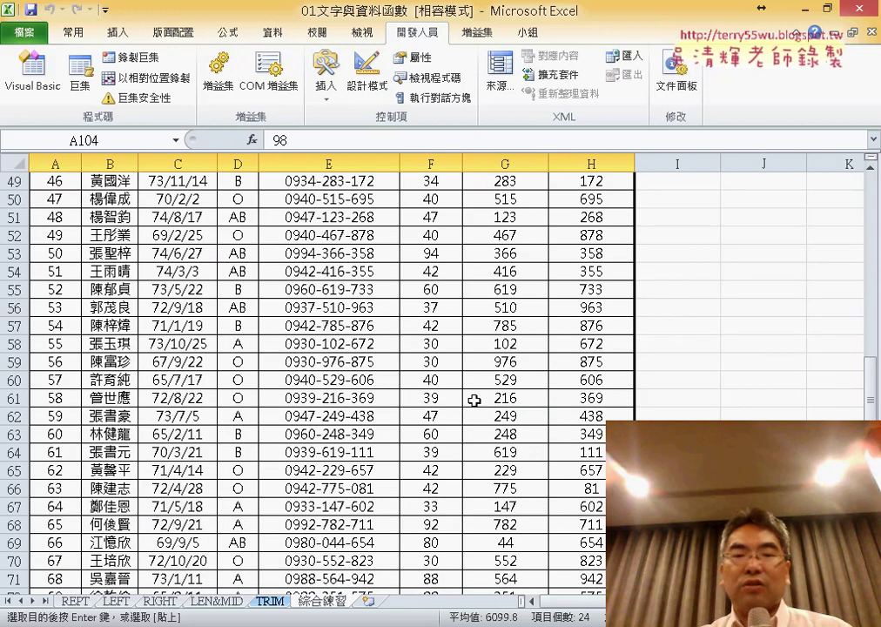
pyautogui.scroll(-7, 475, 399)
pyautogui.scroll(-3, 474, 397)
pyautogui.scroll(-3, 474, 397)
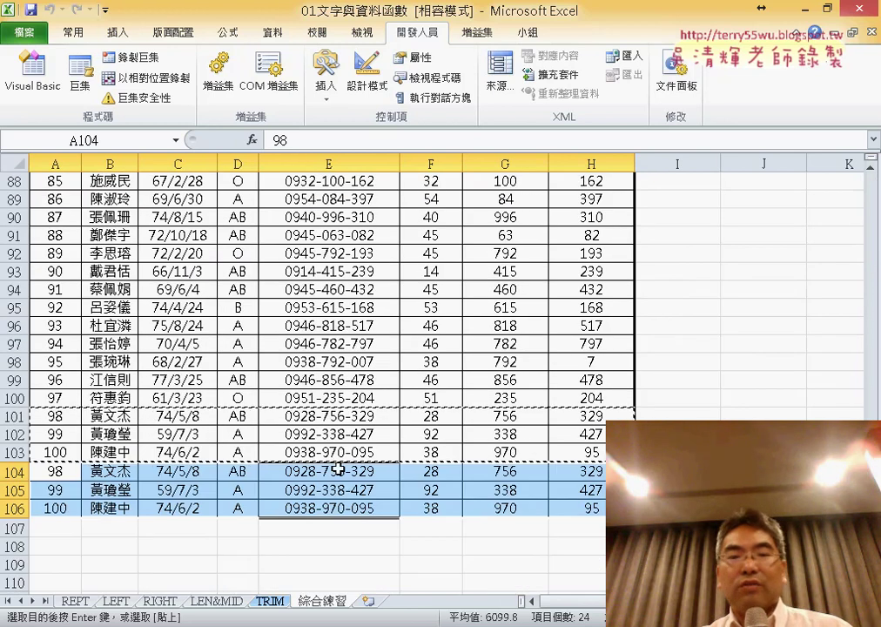
pyautogui.moveTo(337, 471); pyautogui.dragTo(340, 504)
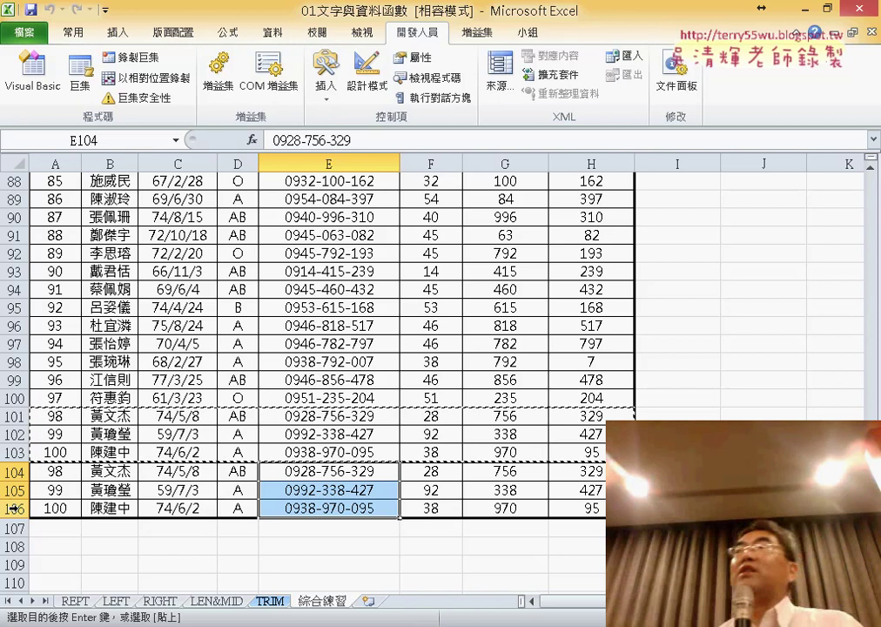
# Scroll back to the top of the TRIM sheet showing the title and macro buttons.
pyautogui.scroll(7, 389, 401)
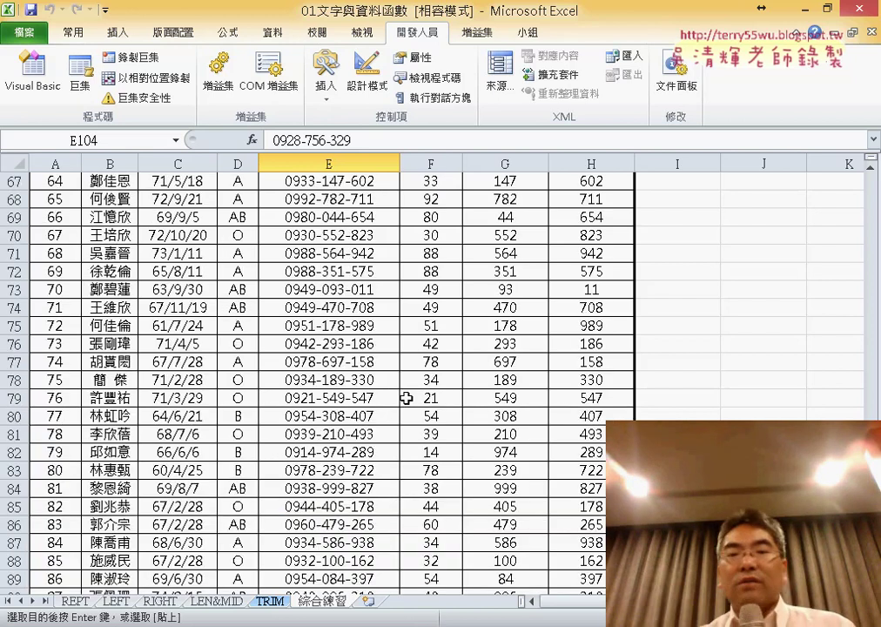
pyautogui.scroll(16, 389, 400)
pyautogui.scroll(5, 389, 400)
pyautogui.scroll(1, 389, 401)
# Run 清除, confirm E104:E106 still hold numbers, and bring the VBA editor forward.
pyautogui.click(718, 314)
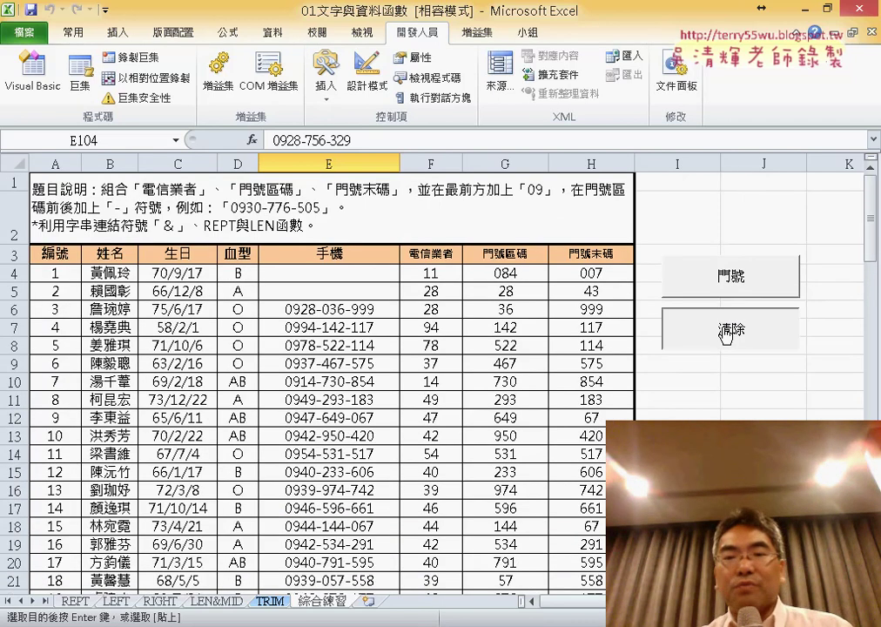
pyautogui.moveTo(871, 218); pyautogui.dragTo(861, 522)
pyautogui.moveTo(344, 528); pyautogui.dragTo(349, 568)
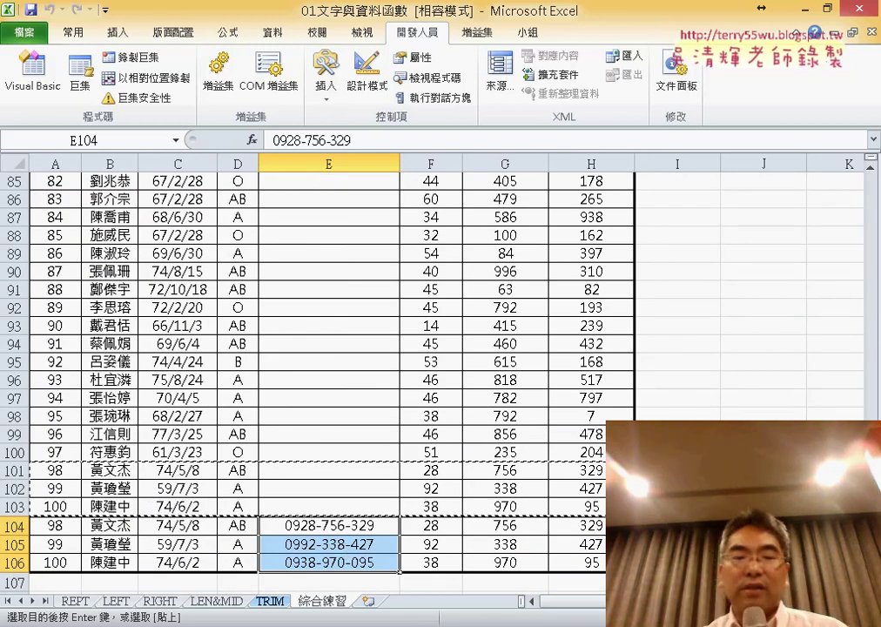
pyautogui.moveTo(266, 618)
pyautogui.click(327, 536)
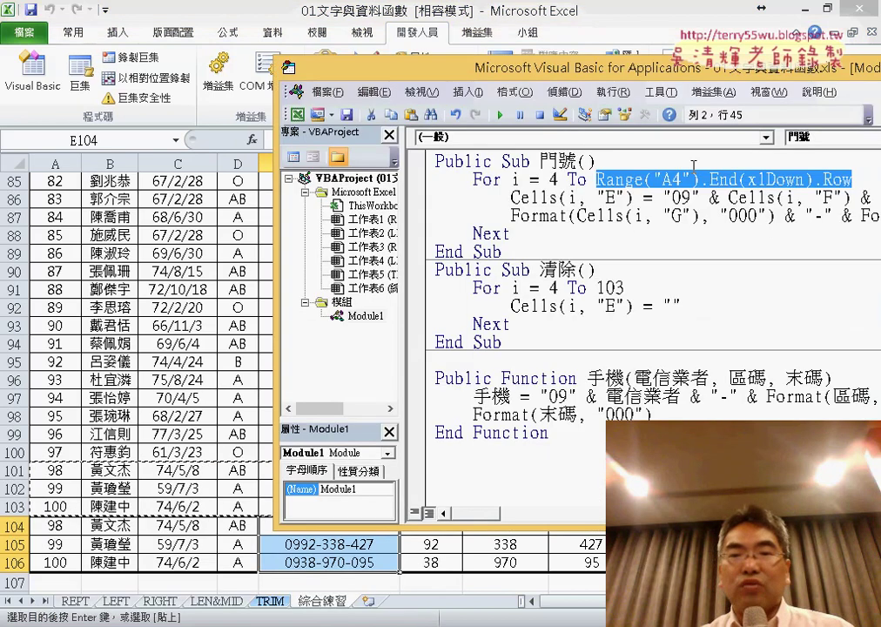
# Copy Range("A4").End(xlDown).Row from the 門號 loop and paste it over 103 in the 清除 loop.
pyautogui.moveTo(557, 67); pyautogui.dragTo(337, 66)
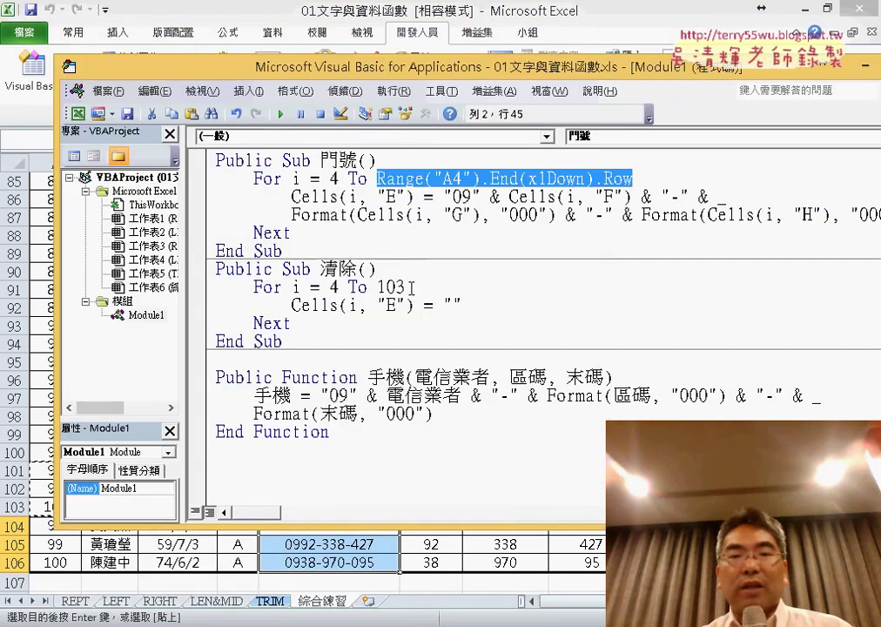
pyautogui.moveTo(411, 287); pyautogui.dragTo(377, 287)
pyautogui.click(377, 178)
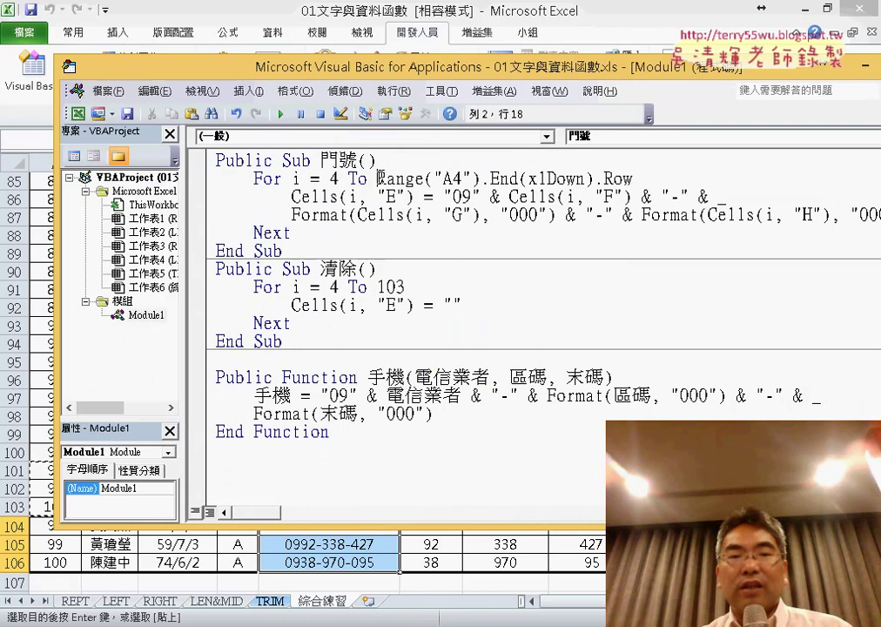
pyautogui.moveTo(378, 177); pyautogui.dragTo(643, 176)
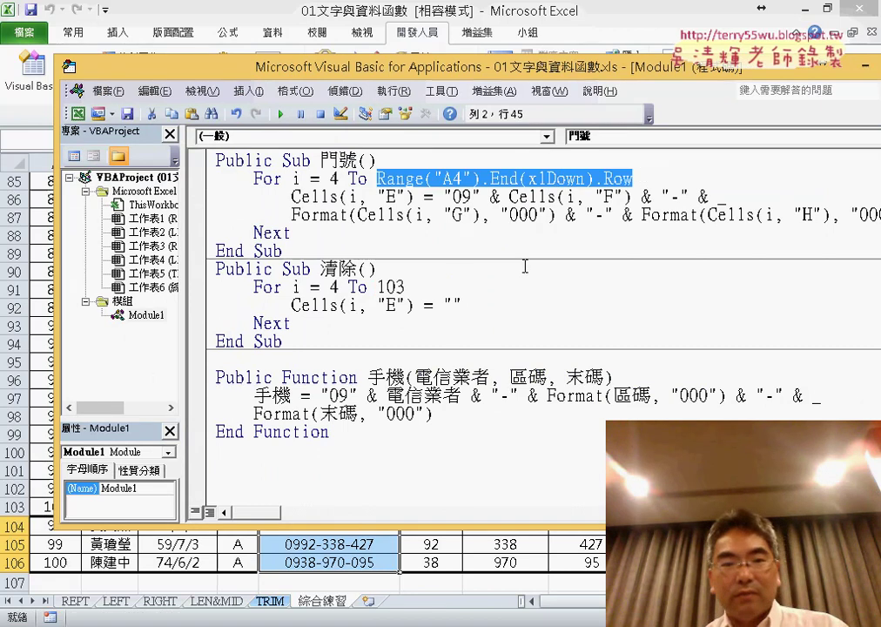
pyautogui.moveTo(411, 287); pyautogui.dragTo(377, 287)
pyautogui.hotkey('ctrl', 'v')
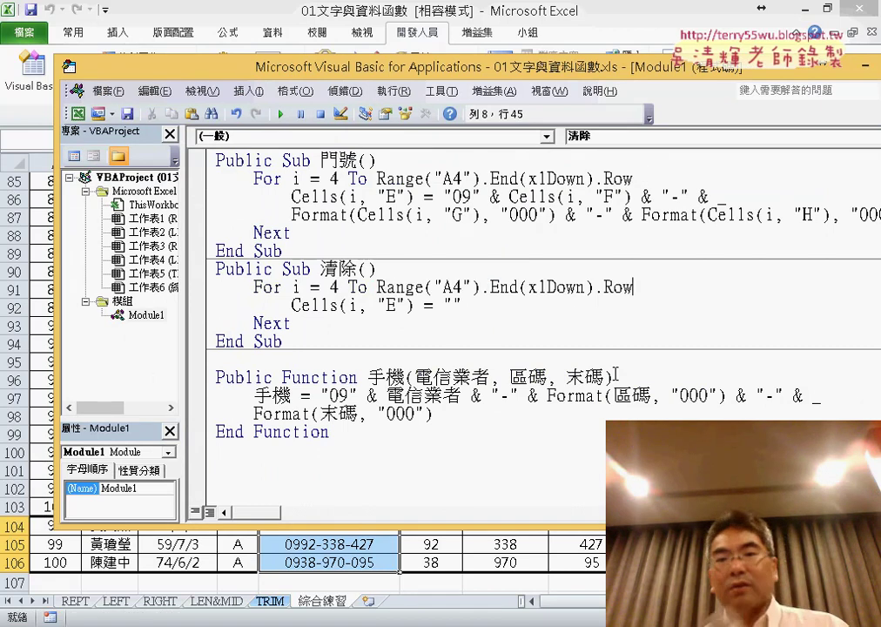
pyautogui.click(631, 379)
pyautogui.moveTo(633, 287); pyautogui.dragTo(386, 289)
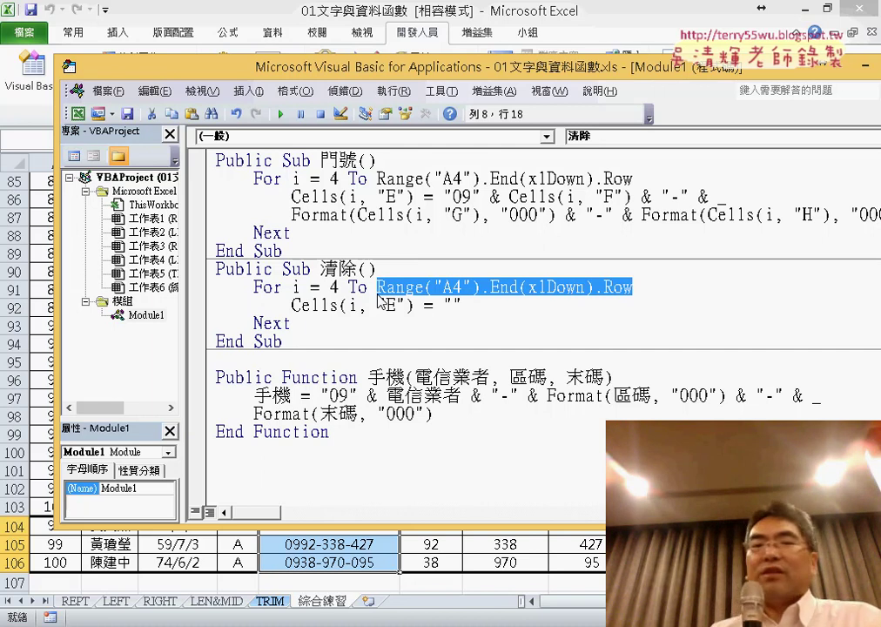
pyautogui.click(477, 287)
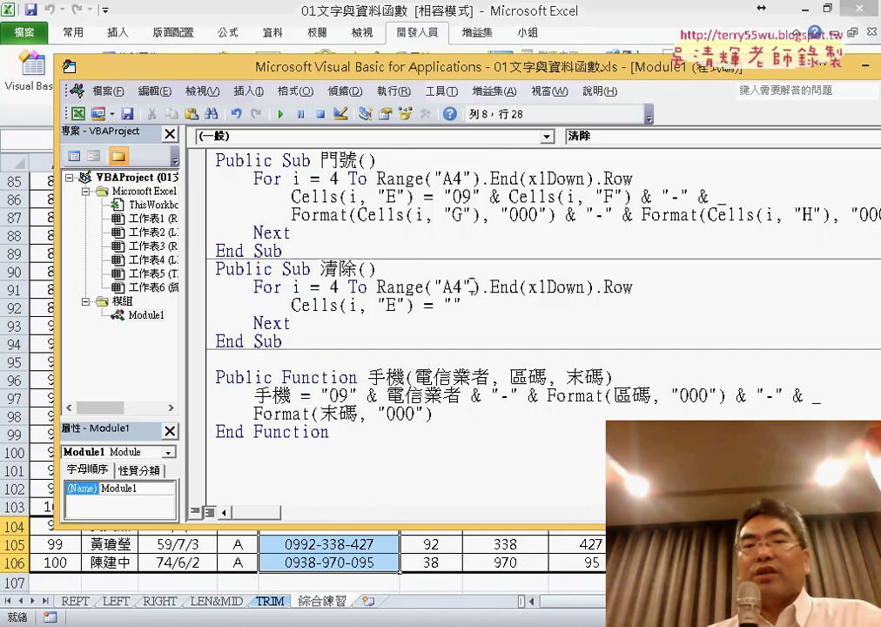
pyautogui.moveTo(471, 286); pyautogui.dragTo(436, 286)
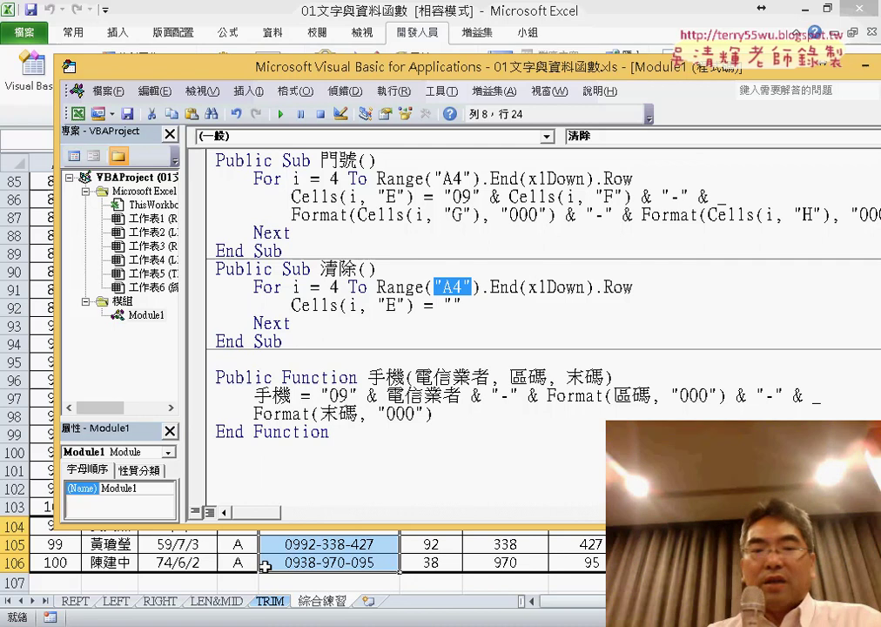
# In the Google Docs notes, select the Range("A4").End(xlDown).Row line under 如何自動偵測最下面一列.
pyautogui.moveTo(179, 565)
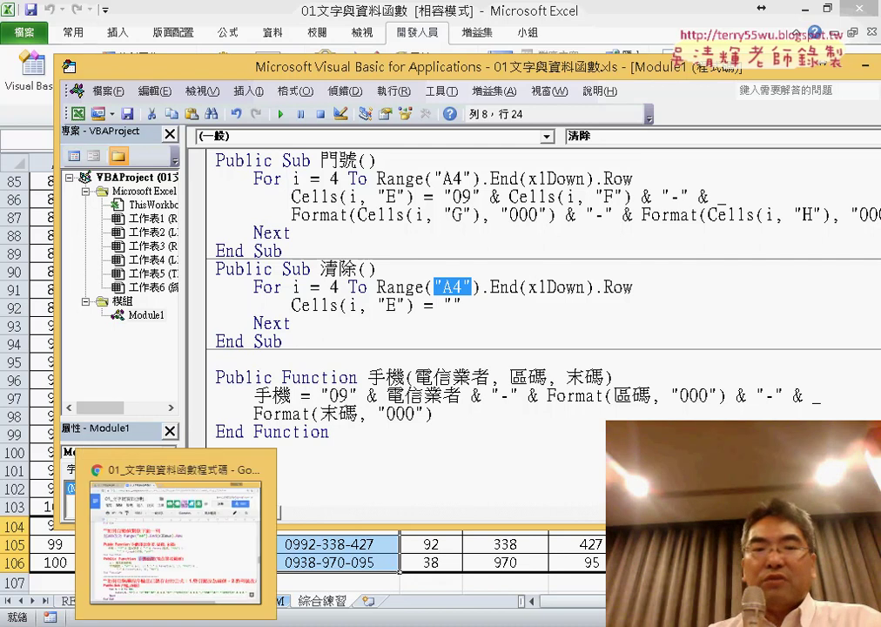
pyautogui.click(178, 566)
pyautogui.scroll(-3, 486, 268)
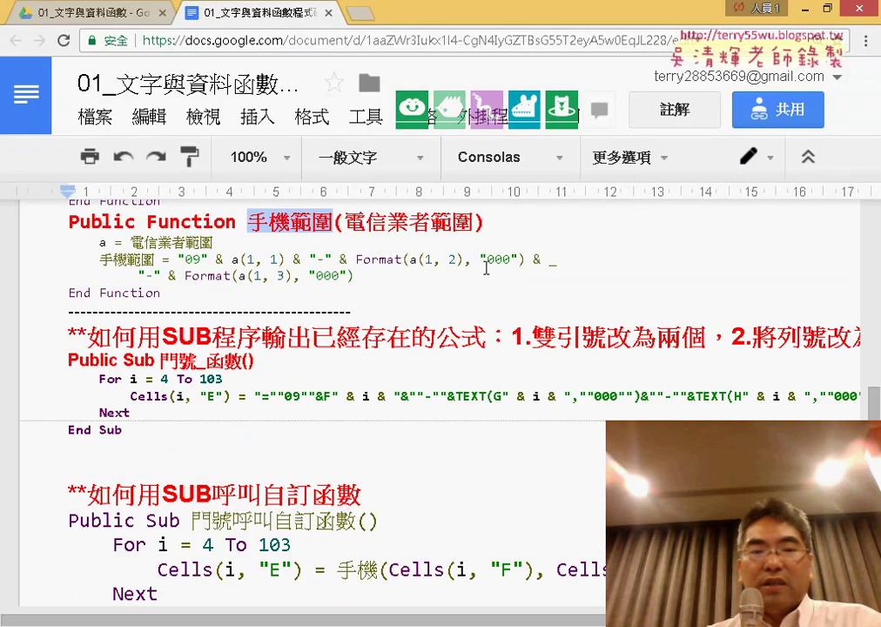
pyautogui.scroll(-1, 486, 268)
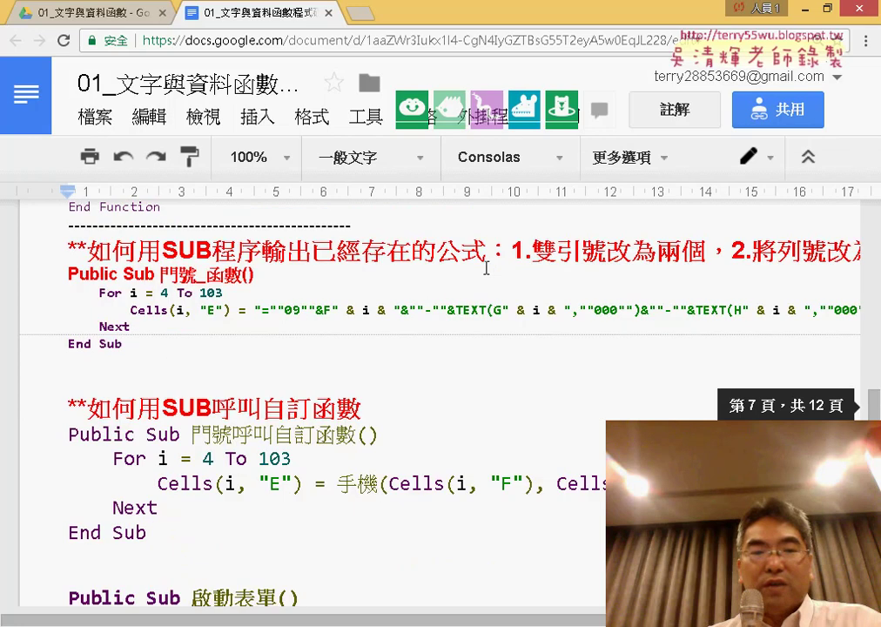
pyautogui.scroll(4, 486, 268)
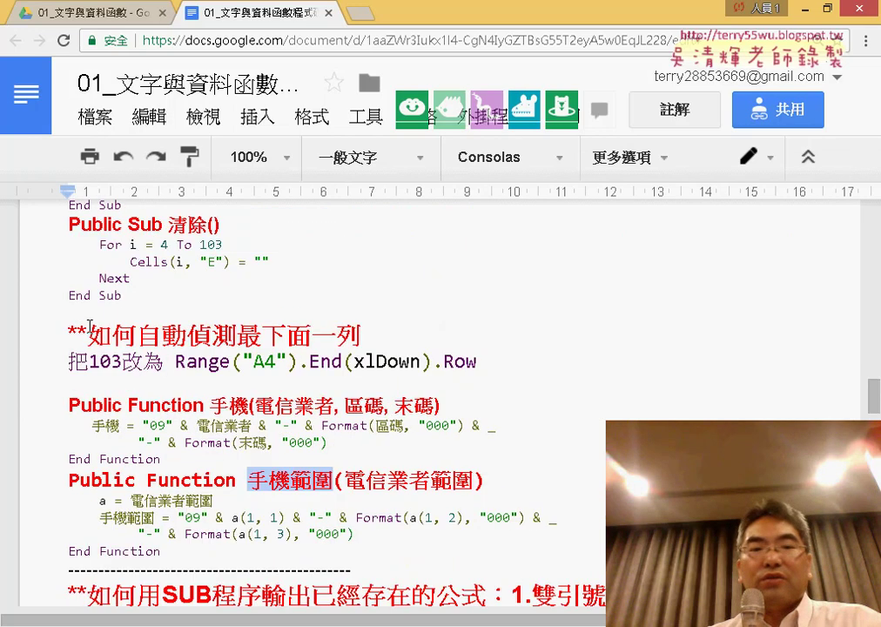
pyautogui.moveTo(90, 327); pyautogui.dragTo(373, 328)
pyautogui.moveTo(176, 362); pyautogui.dragTo(476, 361)
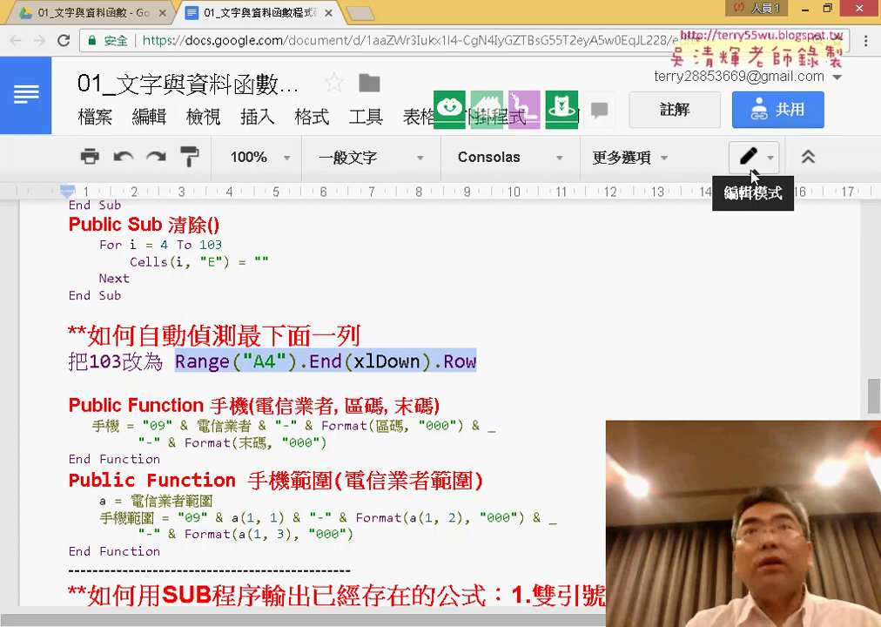
# Zoom the page out and give the selected code line a yellow highlight.
pyautogui.hotkey('ctrl', '-')
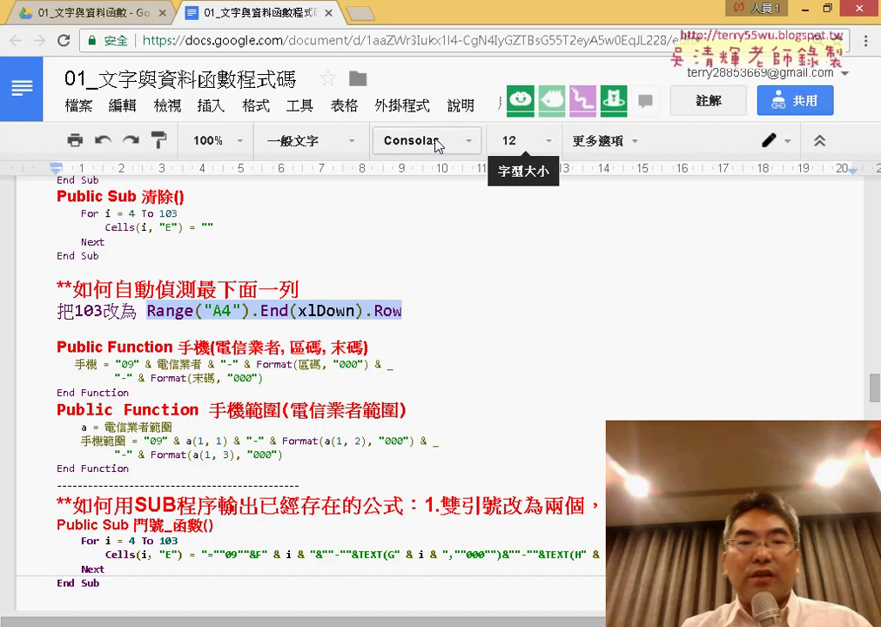
pyautogui.click(634, 146)
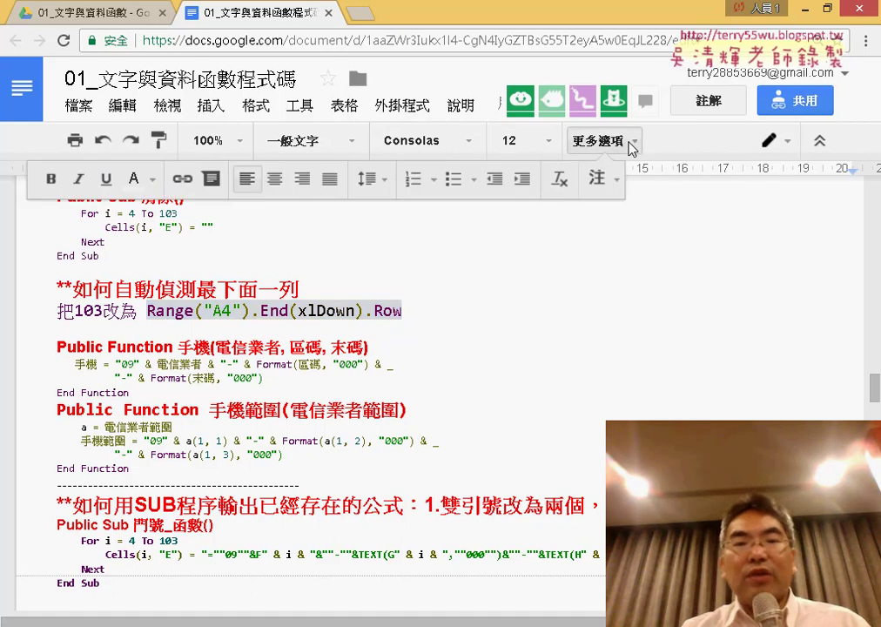
pyautogui.click(151, 186)
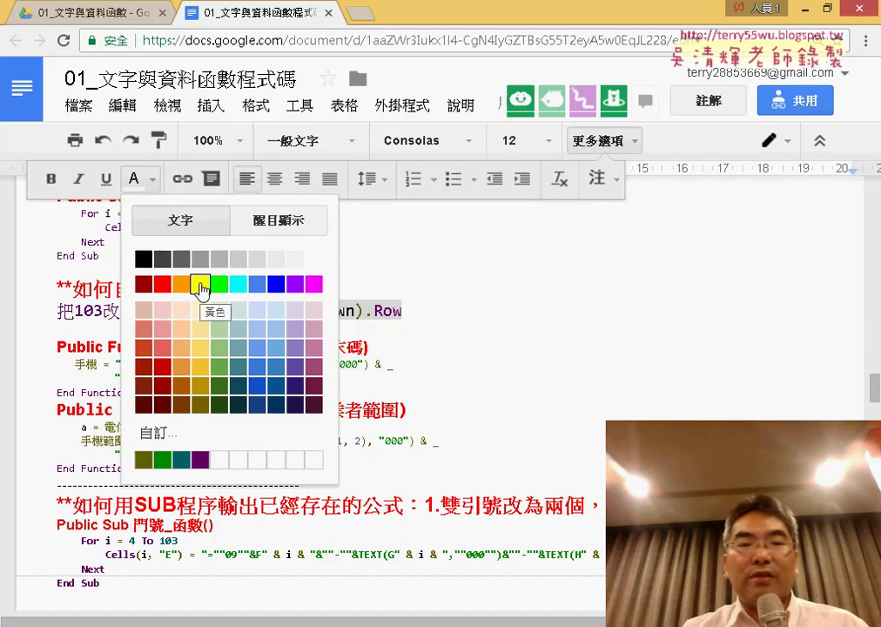
pyautogui.click(261, 222)
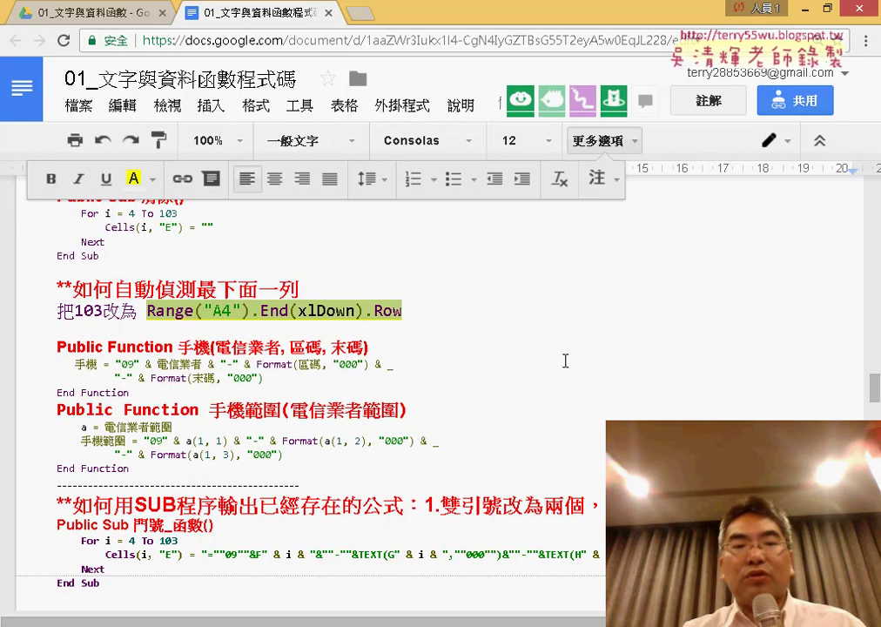
pyautogui.click(566, 359)
# Highlight the last-row code and the full 手機範圍 function block in the Docs notes, then minimize Chrome.
pyautogui.moveTo(247, 311); pyautogui.dragTo(482, 313)
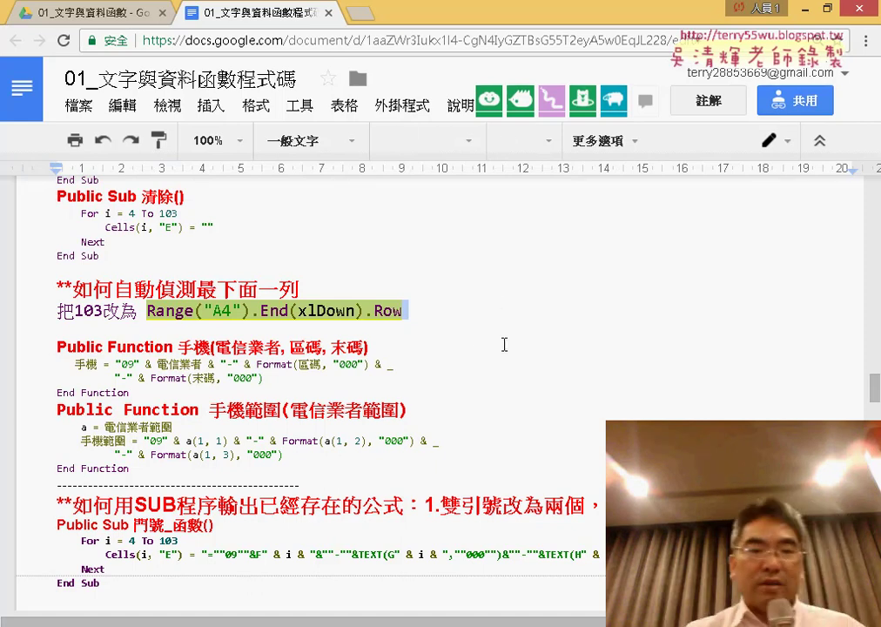
pyautogui.click(484, 337)
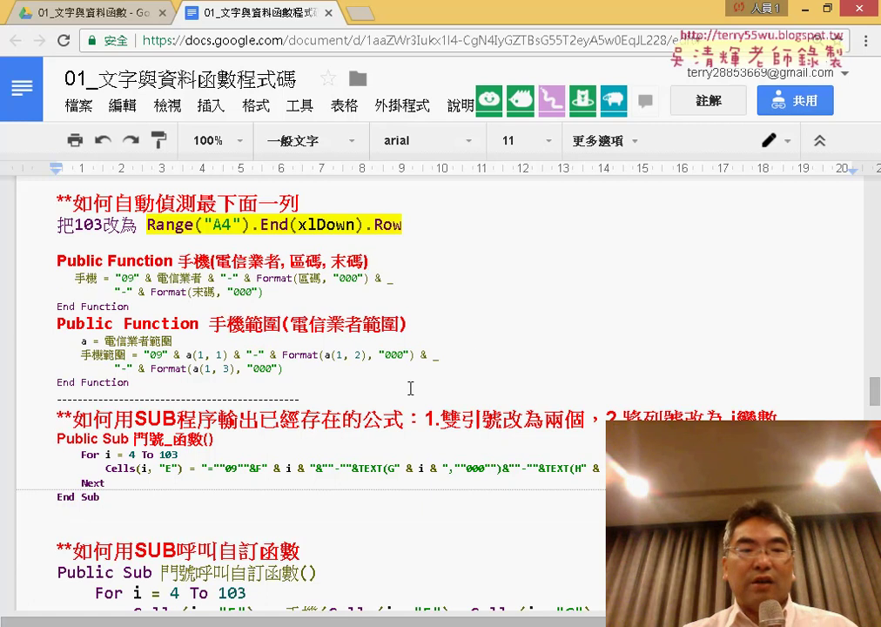
pyautogui.moveTo(128, 381); pyautogui.dragTo(54, 323)
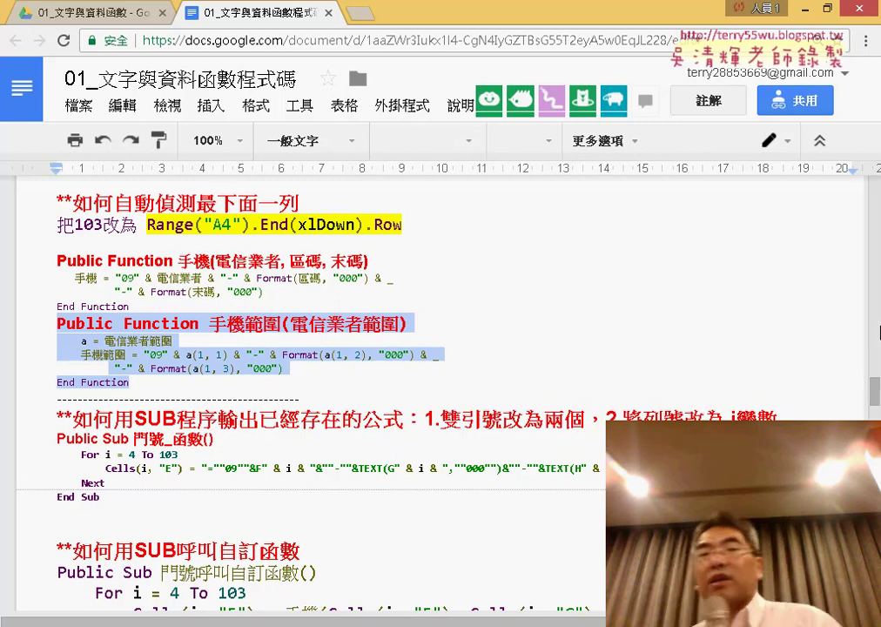
pyautogui.click(806, 10)
# Move the VBA editor window aside and highlight the 清除 routine in Module1.
pyautogui.click(461, 462)
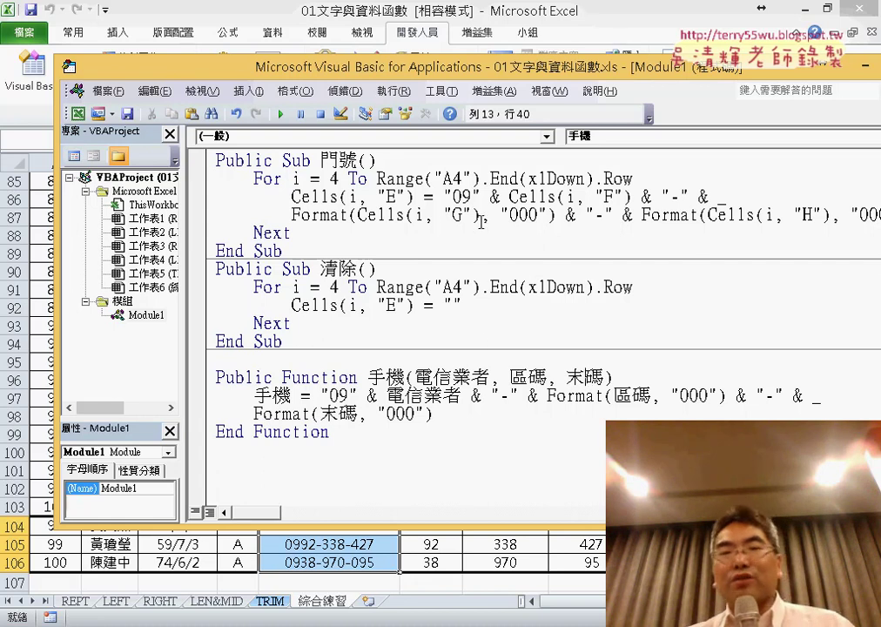
pyautogui.moveTo(492, 68); pyautogui.dragTo(553, 82)
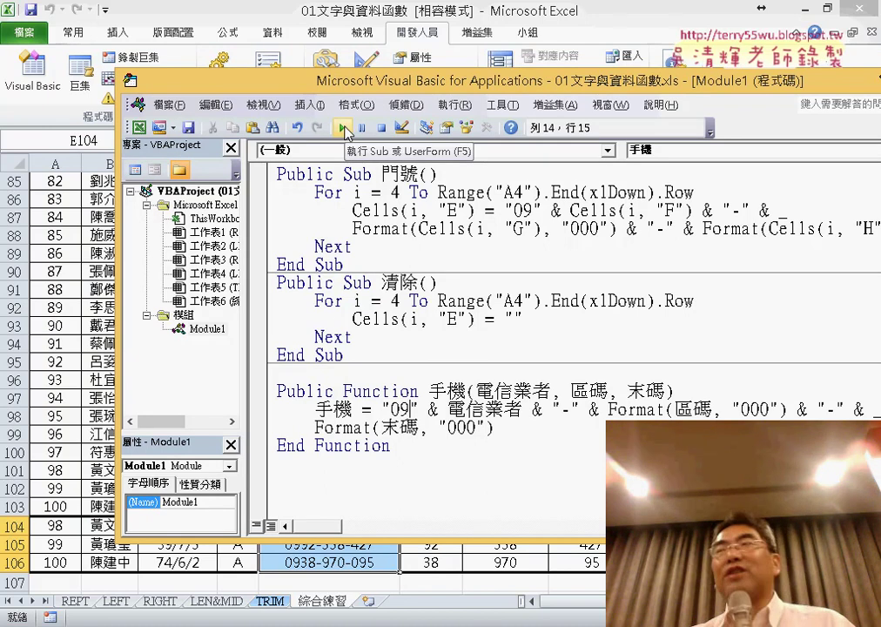
pyautogui.click(340, 319)
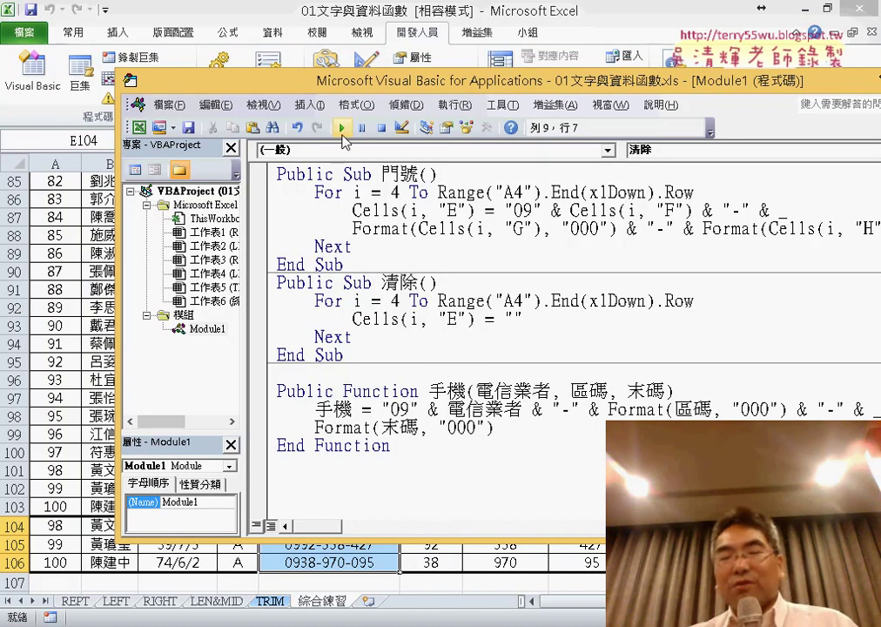
pyautogui.moveTo(345, 355)
pyautogui.mouseDown()
pyautogui.moveTo(278, 275)
pyautogui.moveTo(283, 163)
pyautogui.mouseUp()
pyautogui.click(477, 429)
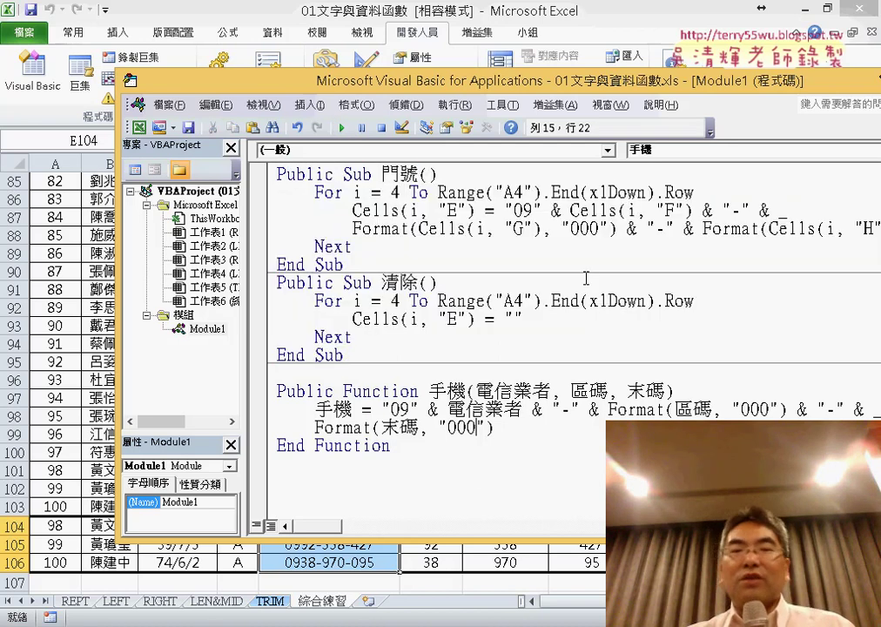
# Bring the Excel TRIM worksheet to the front and scroll up to row 1.
pyautogui.click(614, 8)
pyautogui.scroll(4, 340, 213)
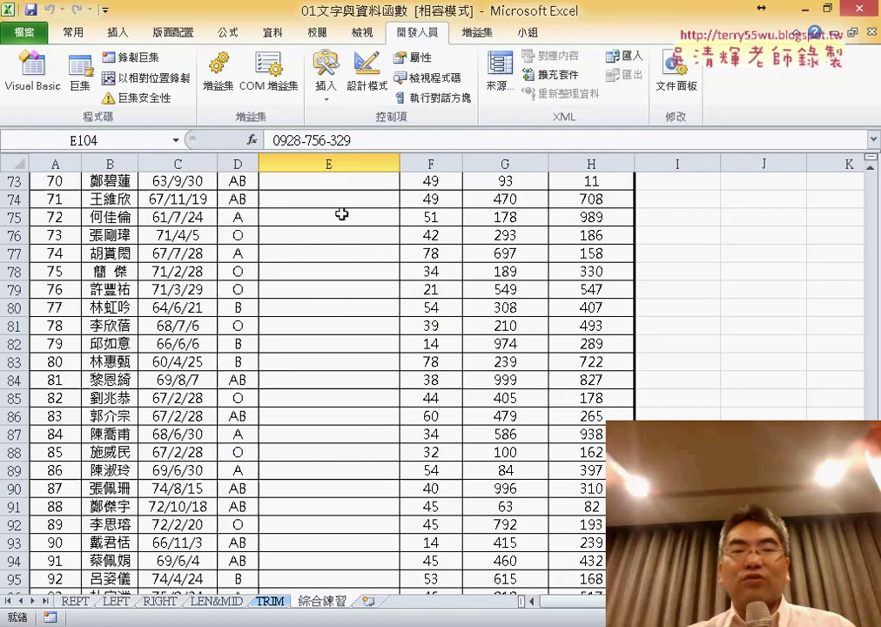
pyautogui.scroll(11, 341, 213)
pyautogui.scroll(10, 341, 214)
pyautogui.scroll(3, 339, 222)
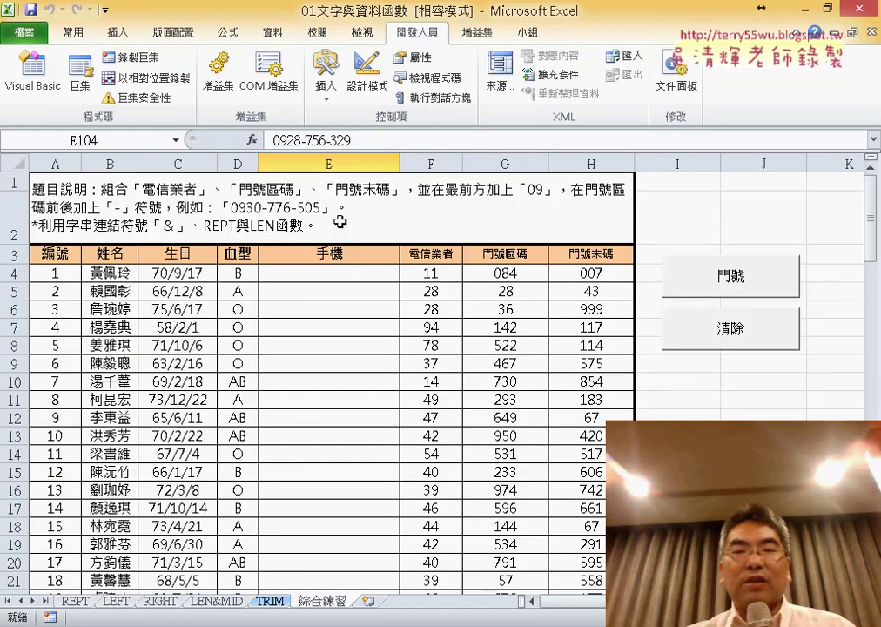
pyautogui.click(340, 275)
pyautogui.click(252, 140)
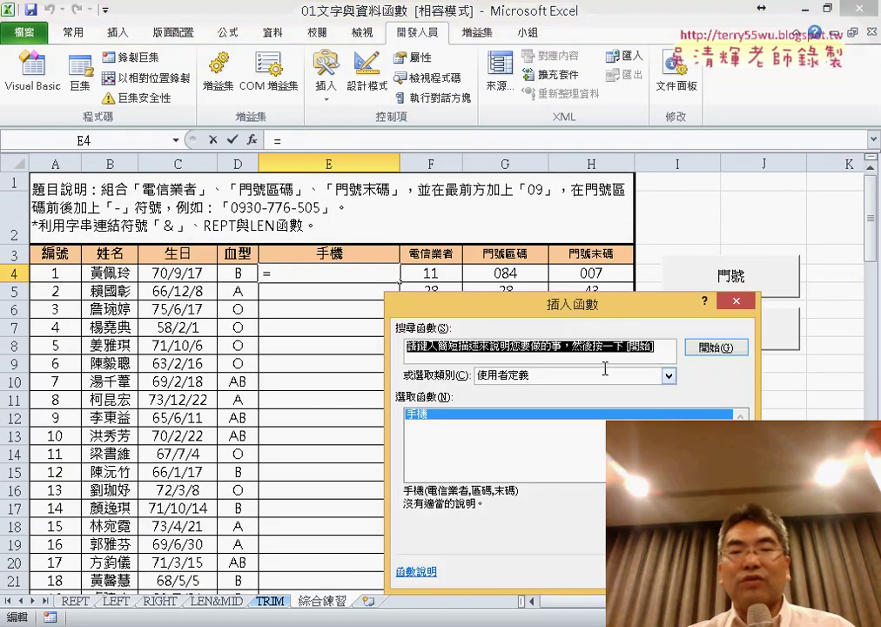
pyautogui.moveTo(462, 302); pyautogui.dragTo(447, 131)
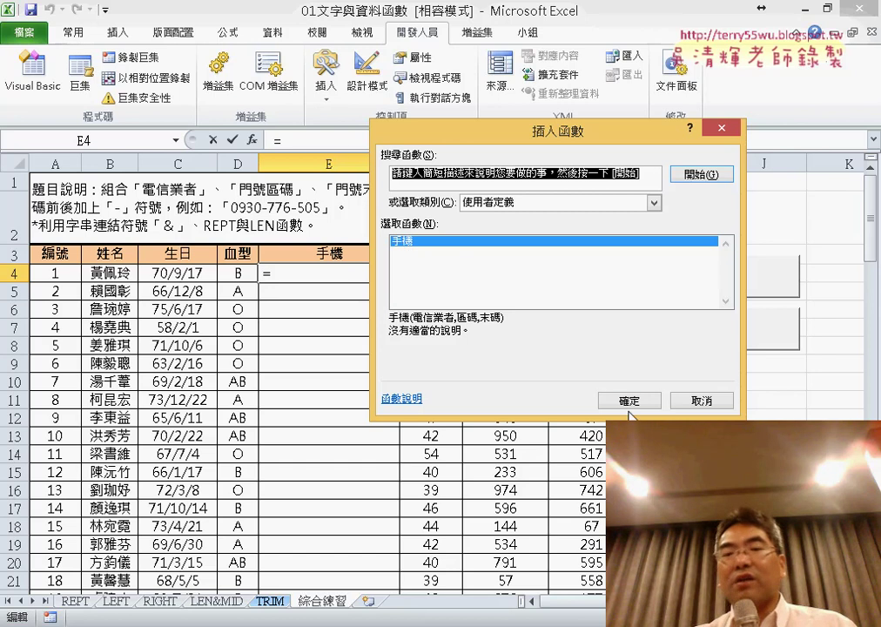
pyautogui.click(684, 403)
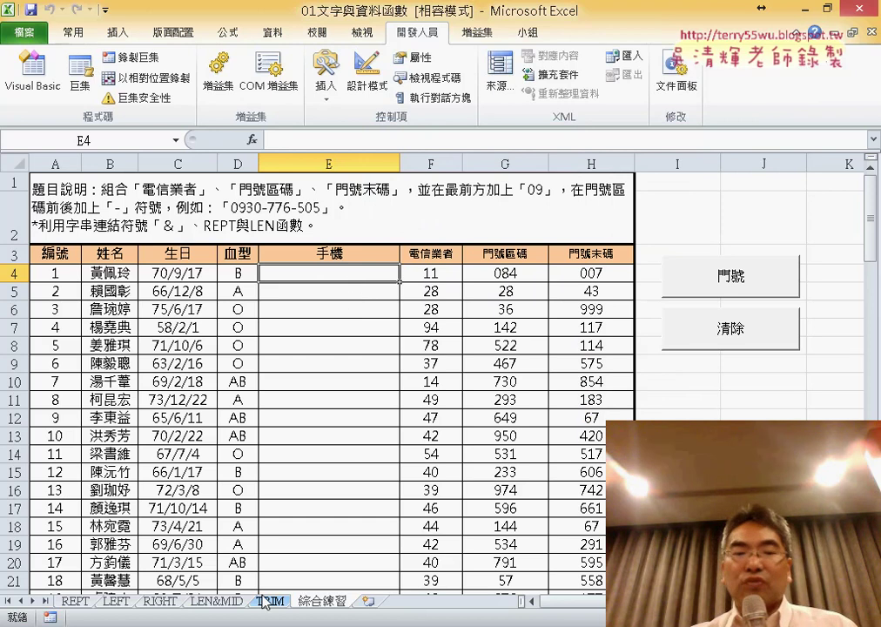
pyautogui.click(340, 557)
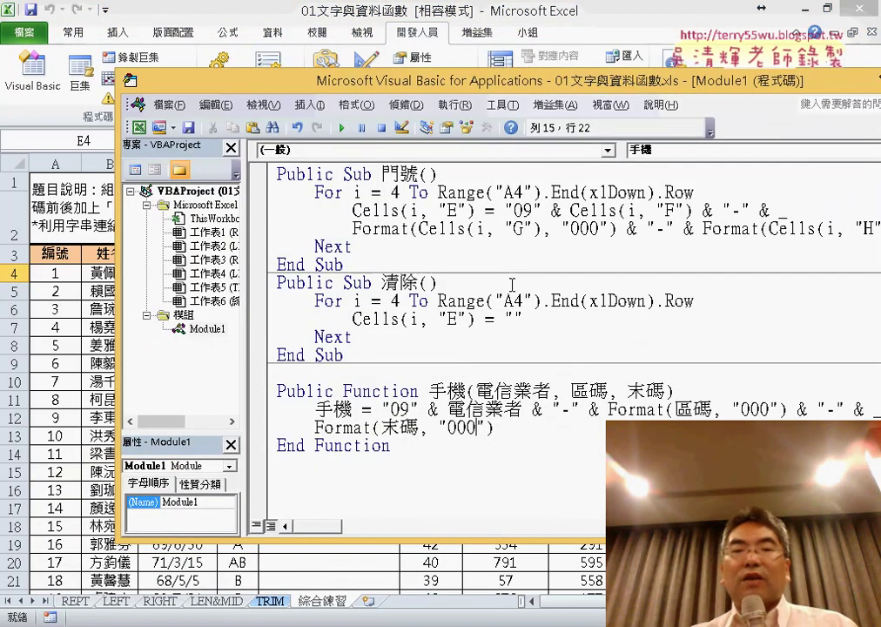
pyautogui.moveTo(492, 87); pyautogui.dragTo(385, 77)
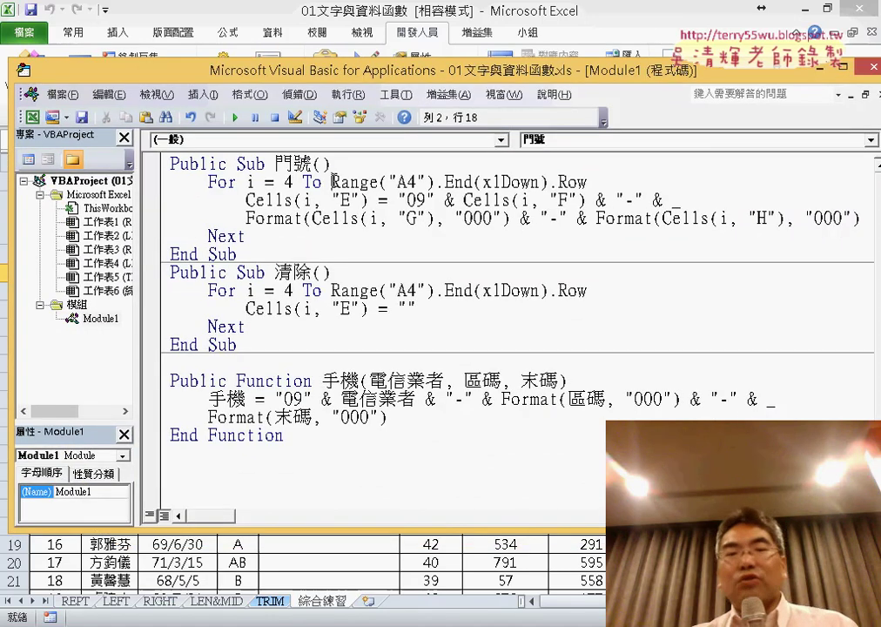
pyautogui.moveTo(331, 182); pyautogui.dragTo(435, 182)
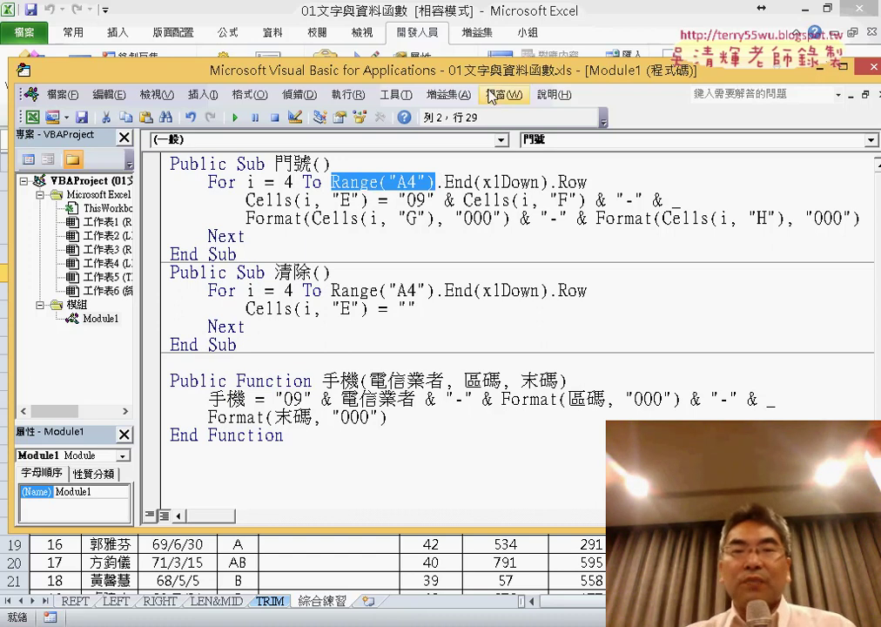
pyautogui.click(489, 9)
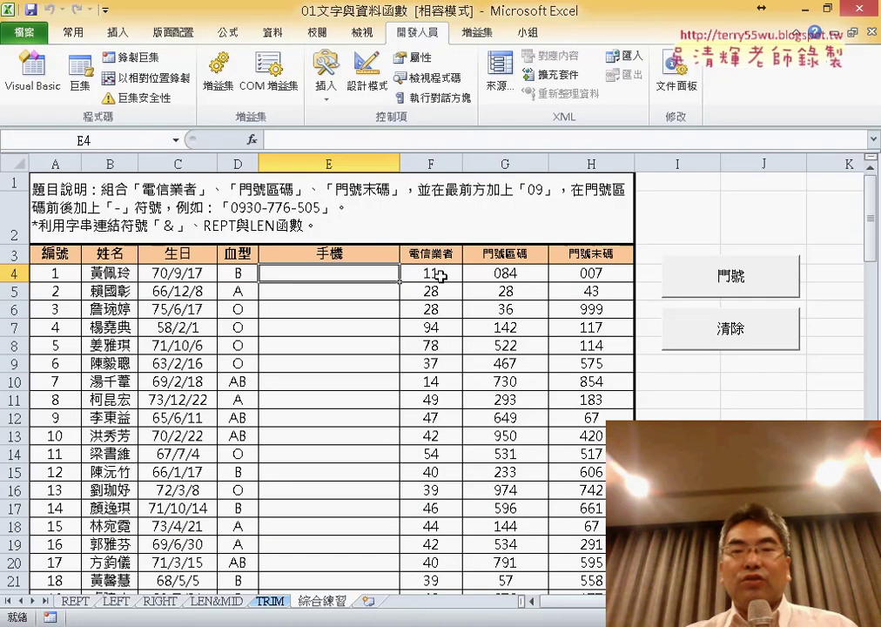
# Select F4:H4 (11, 084, 007) and box the three cells in red ink.
pyautogui.moveTo(441, 276); pyautogui.dragTo(574, 274)
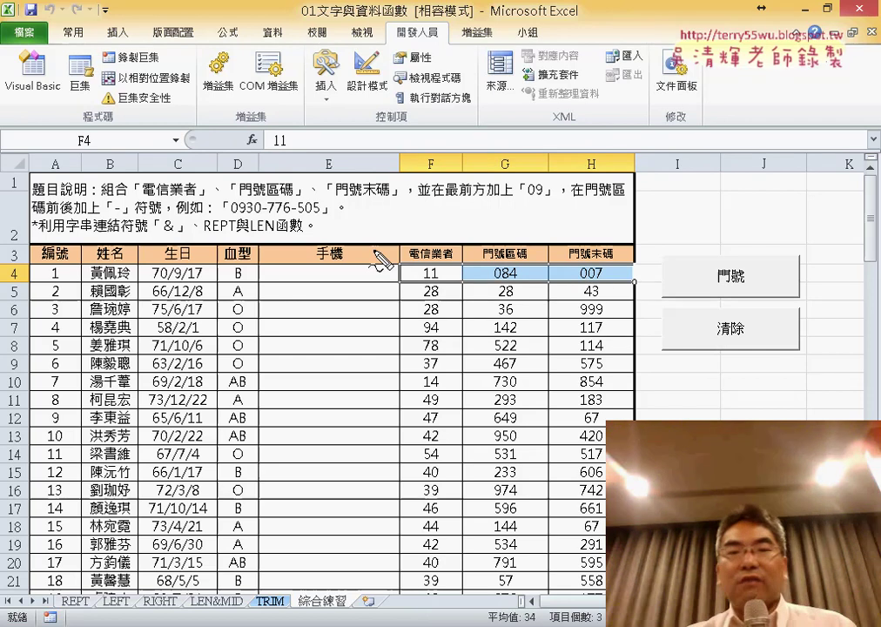
pyautogui.moveTo(389, 261)
pyautogui.mouseDown()
pyautogui.moveTo(388, 289)
pyautogui.moveTo(628, 261)
pyautogui.moveTo(399, 302)
pyautogui.mouseUp()
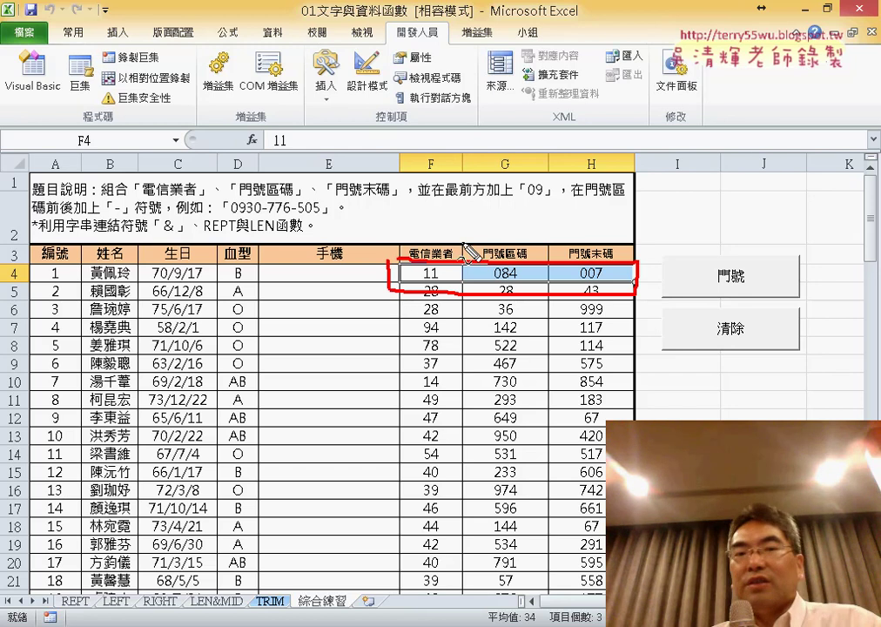
# Sketch red column dividers, an arrow to 手機, the array name a, and column numbers 1–3.
pyautogui.moveTo(457, 220); pyautogui.dragTo(459, 349)
pyautogui.moveTo(553, 209); pyautogui.dragTo(554, 355)
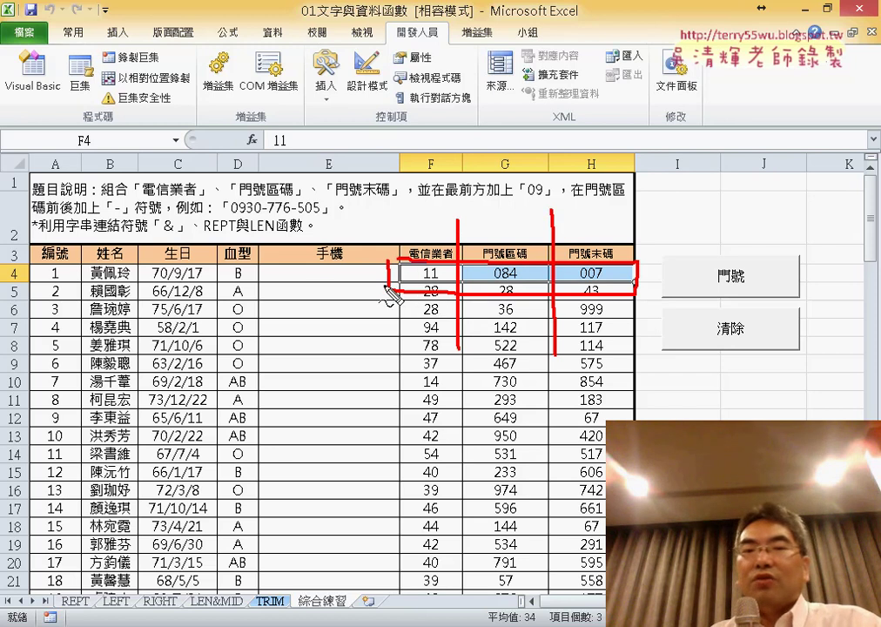
pyautogui.moveTo(386, 286)
pyautogui.mouseDown()
pyautogui.moveTo(287, 321)
pyautogui.moveTo(311, 318)
pyautogui.mouseUp()
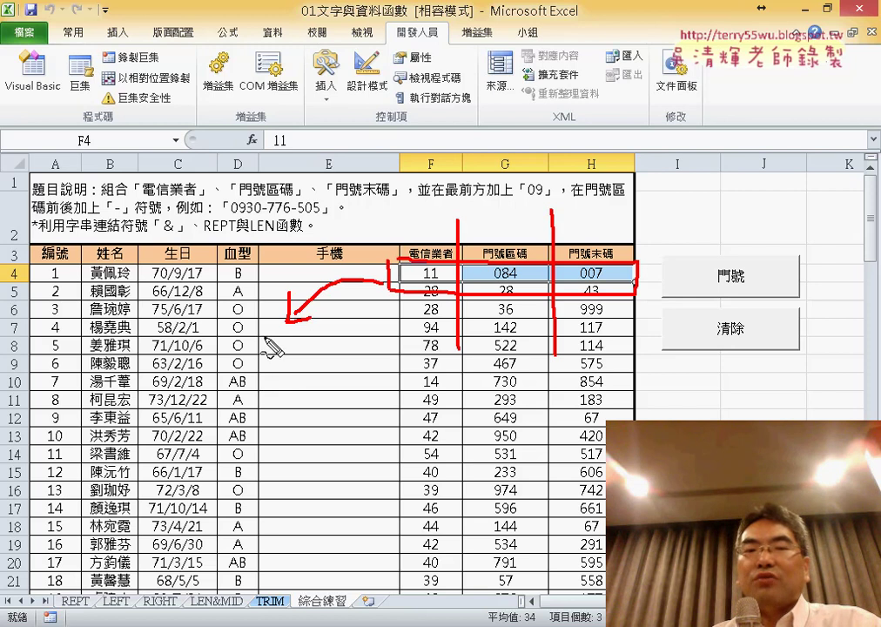
pyautogui.moveTo(250, 358)
pyautogui.mouseDown()
pyautogui.moveTo(268, 348)
pyautogui.moveTo(289, 369)
pyautogui.mouseUp()
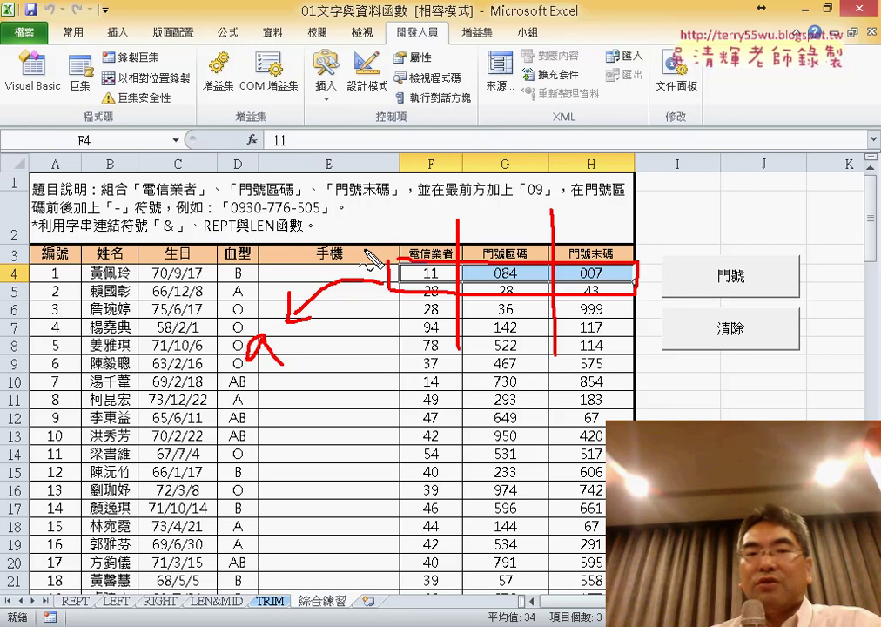
pyautogui.moveTo(365, 252); pyautogui.dragTo(364, 281)
pyautogui.moveTo(425, 202); pyautogui.dragTo(425, 229)
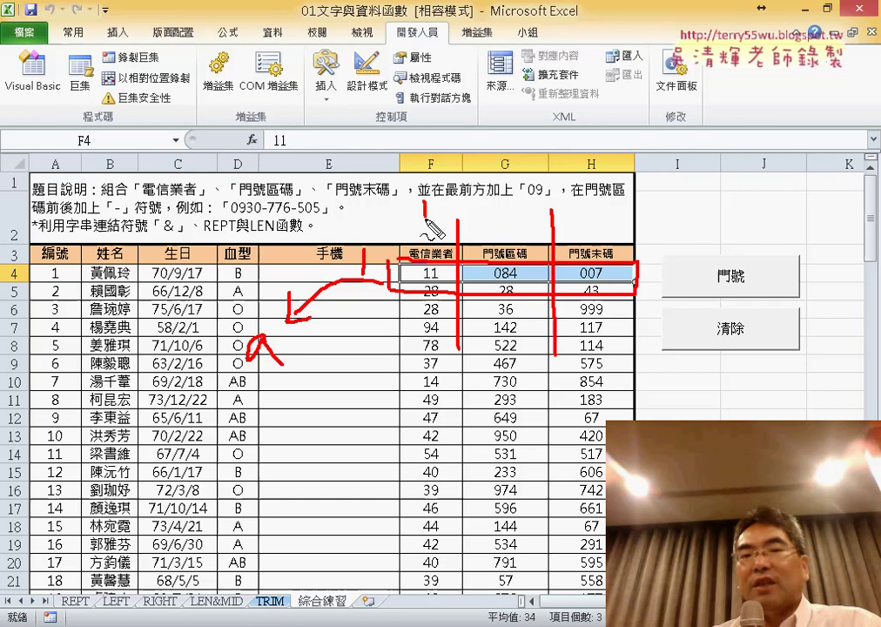
pyautogui.moveTo(494, 201); pyautogui.dragTo(500, 214)
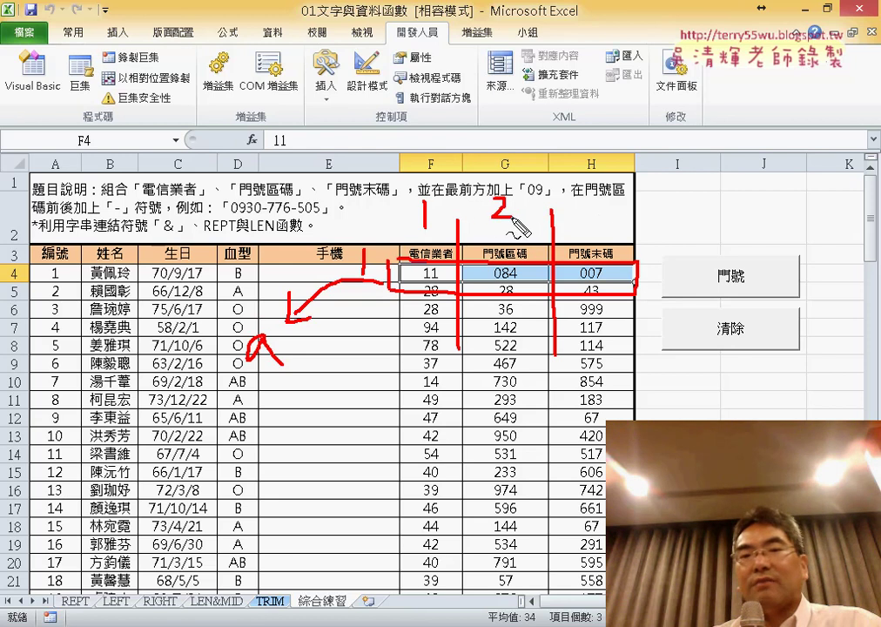
pyautogui.moveTo(602, 209); pyautogui.dragTo(601, 233)
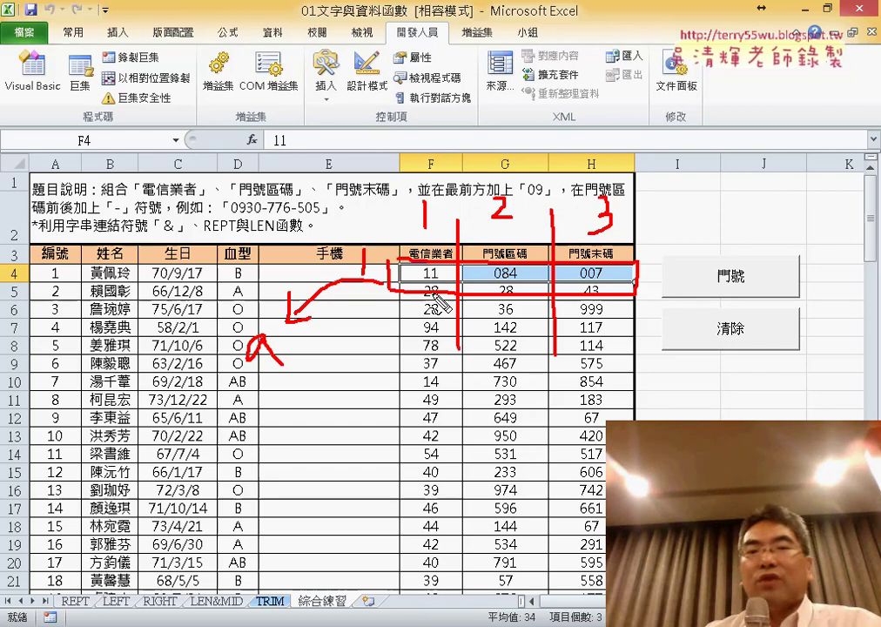
# Write a(1,1) and a(1,2) labels over the number columns, then erase all red annotations.
pyautogui.moveTo(429, 285); pyautogui.dragTo(444, 264)
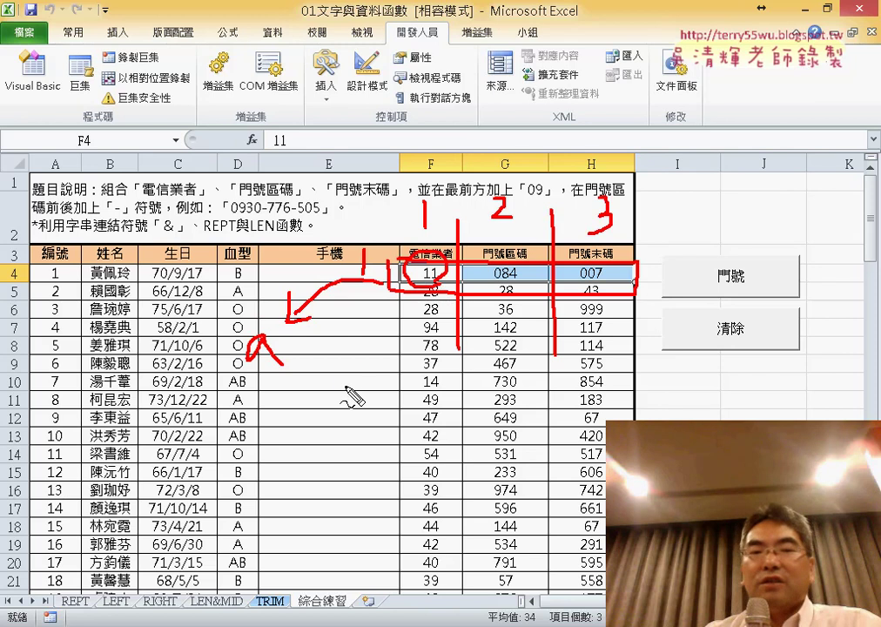
pyautogui.moveTo(363, 372)
pyautogui.mouseDown()
pyautogui.moveTo(355, 394)
pyautogui.moveTo(376, 399)
pyautogui.mouseUp()
pyautogui.moveTo(416, 350); pyautogui.dragTo(399, 393)
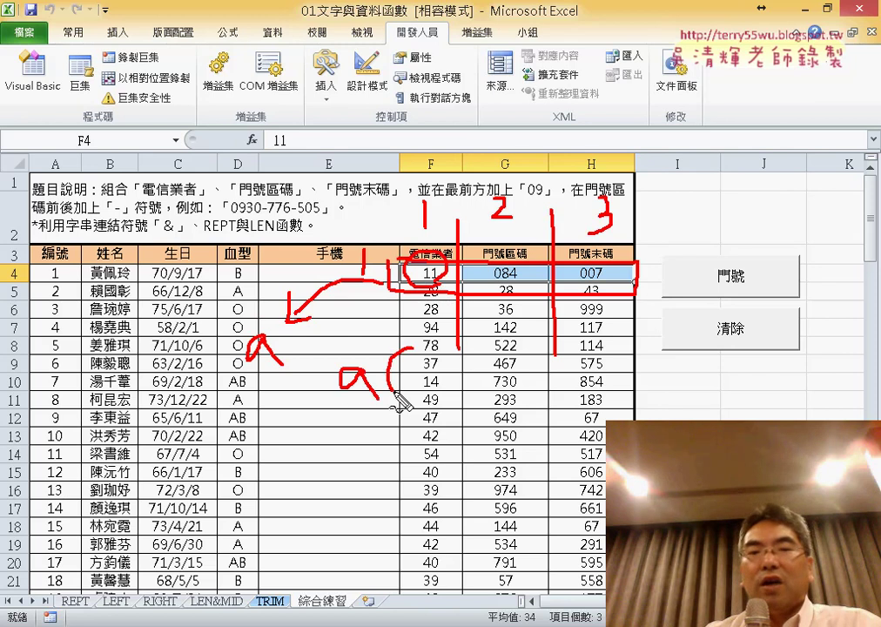
pyautogui.moveTo(432, 355); pyautogui.dragTo(437, 397)
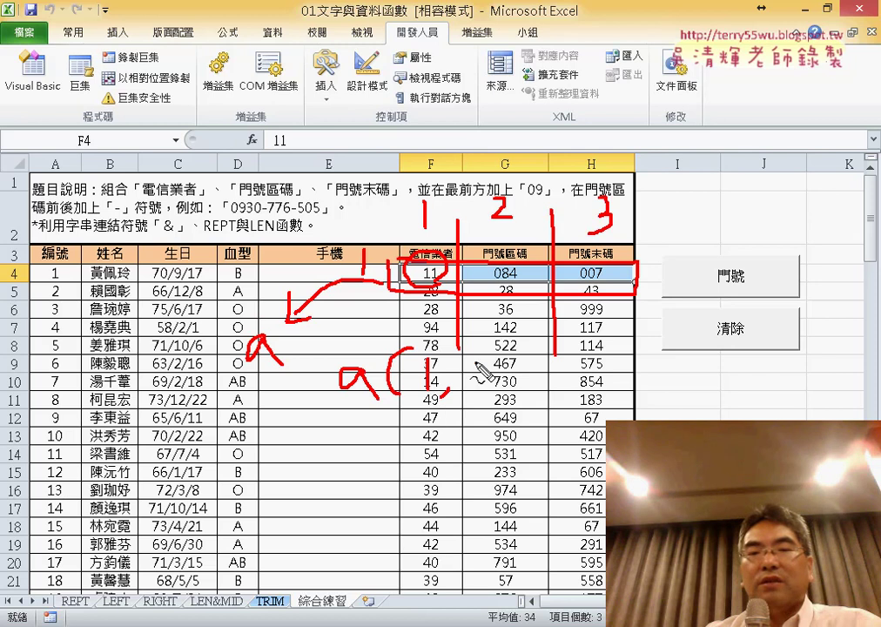
pyautogui.moveTo(473, 361)
pyautogui.mouseDown()
pyautogui.moveTo(474, 380)
pyautogui.moveTo(494, 397)
pyautogui.mouseUp()
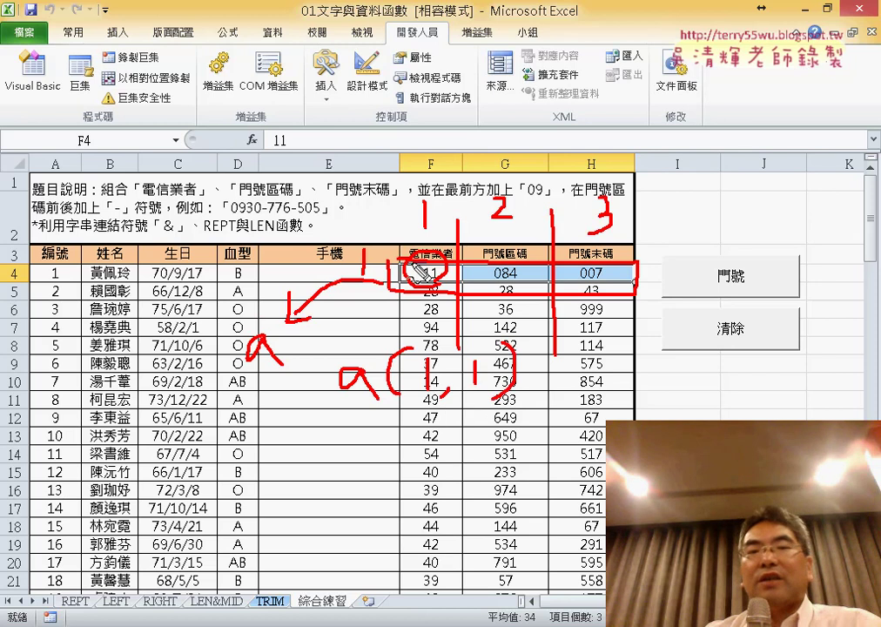
pyautogui.moveTo(585, 355)
pyautogui.mouseDown()
pyautogui.moveTo(570, 394)
pyautogui.moveTo(595, 394)
pyautogui.mouseUp()
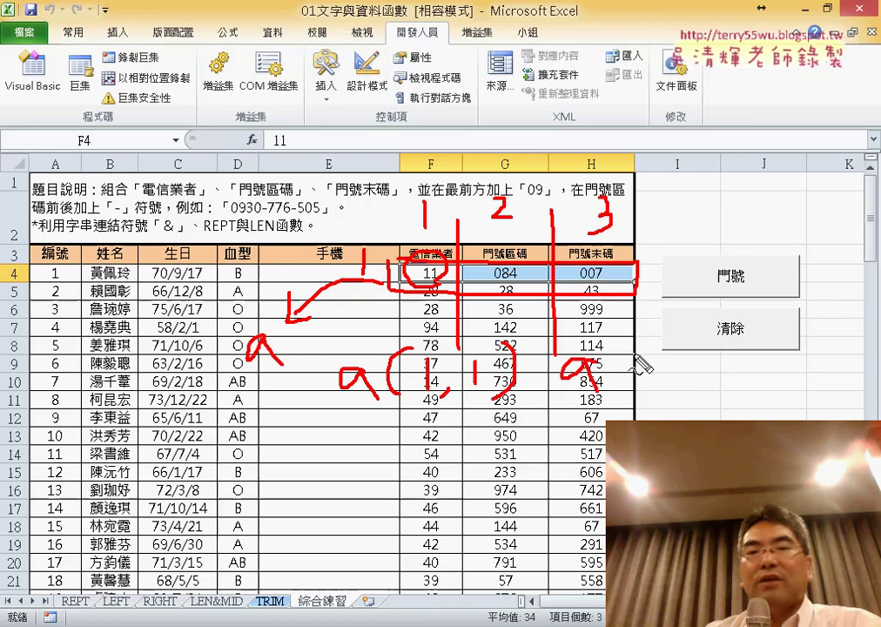
pyautogui.moveTo(638, 346)
pyautogui.mouseDown()
pyautogui.moveTo(619, 392)
pyautogui.moveTo(653, 401)
pyautogui.mouseUp()
pyautogui.moveTo(679, 357); pyautogui.dragTo(713, 402)
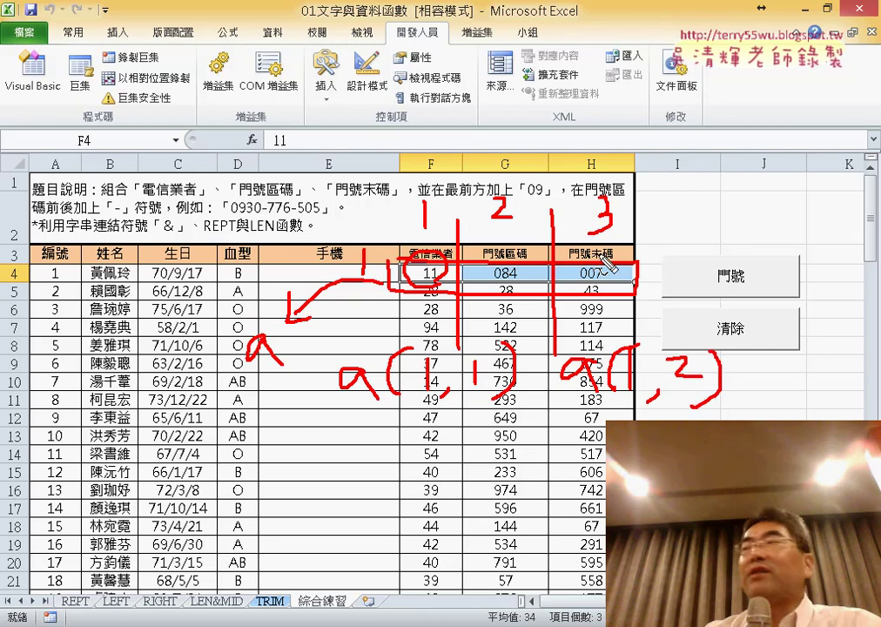
pyautogui.moveTo(576, 429); pyautogui.dragTo(599, 446)
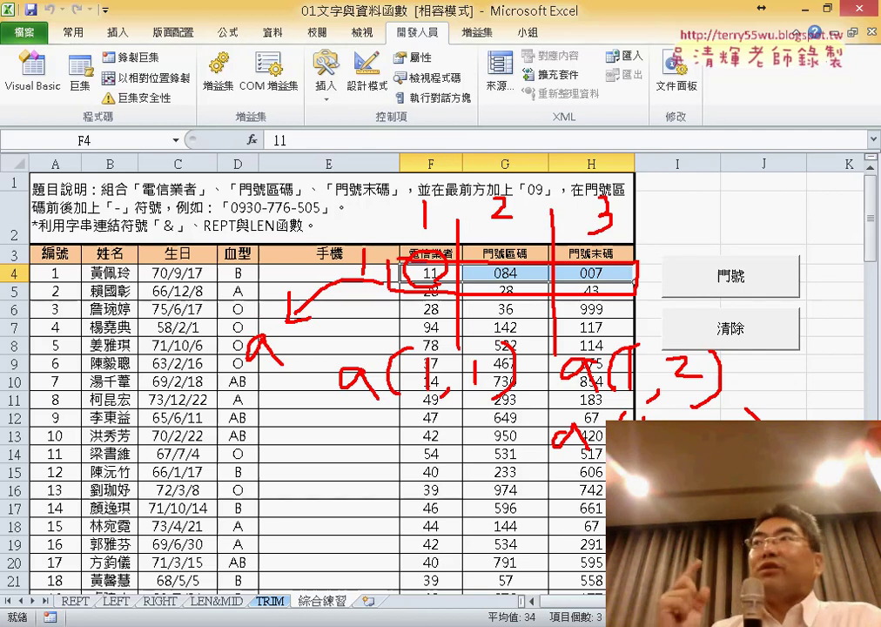
pyautogui.press('Escape')
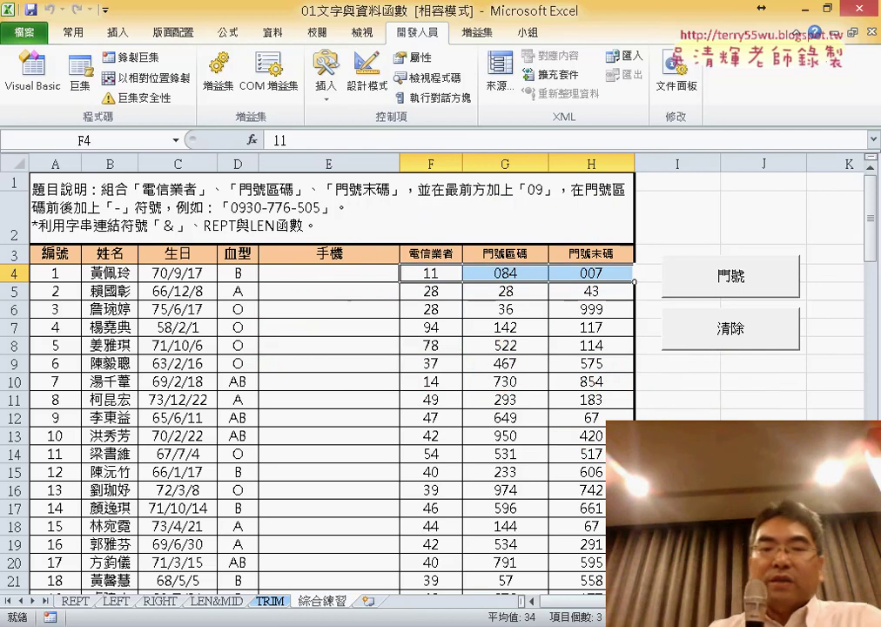
# Copy the whole 手機 function in Module1 and paste a duplicate below its End Function.
pyautogui.click(359, 512)
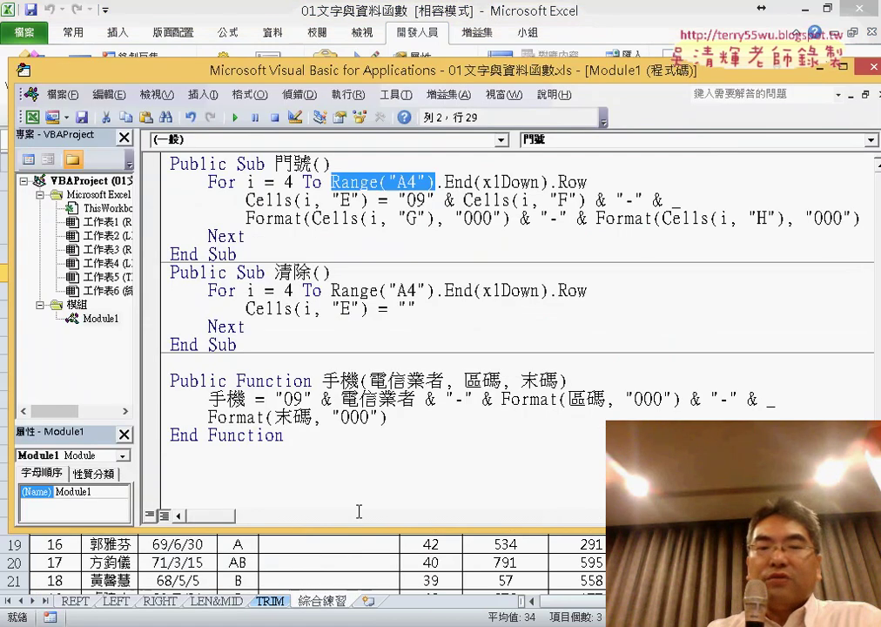
pyautogui.moveTo(288, 439); pyautogui.dragTo(158, 389)
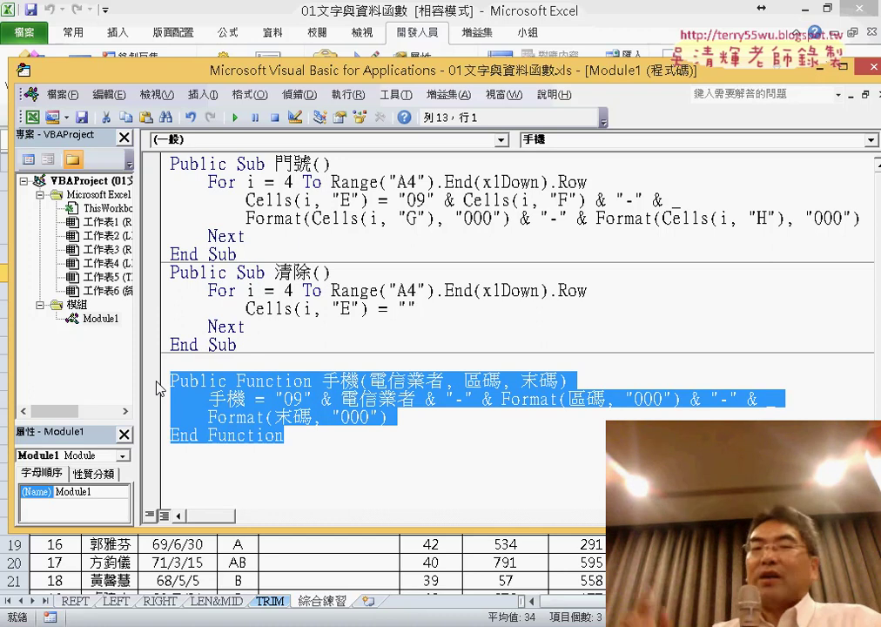
pyautogui.hotkey('ctrl', 'c')
pyautogui.click(246, 464)
pyautogui.hotkey('ctrl', 'v')
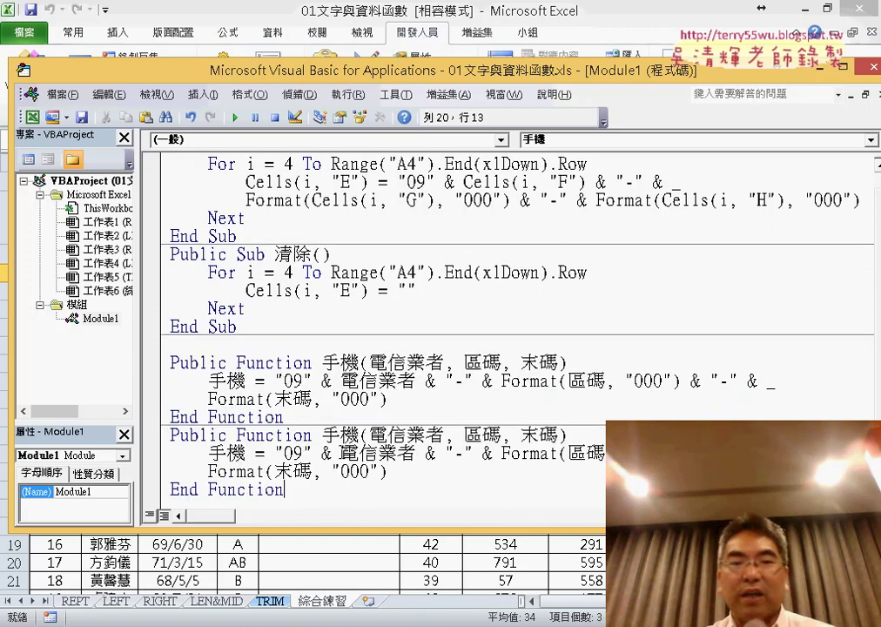
# Rename the duplicate's header to 手機範圍 with the single parameter 電信業者範圍.
pyautogui.scroll(-1, 571, 434)
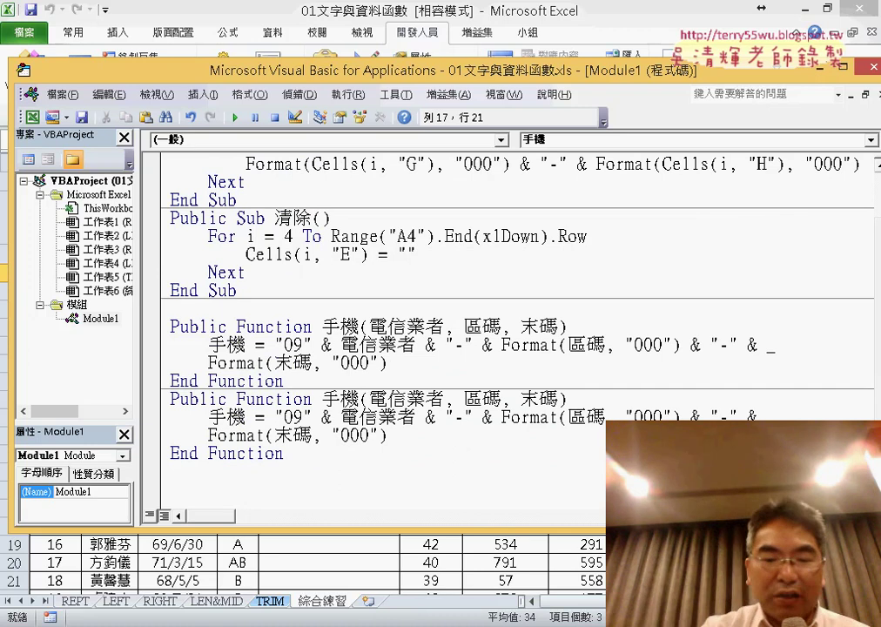
pyautogui.write('泛ㄨ')
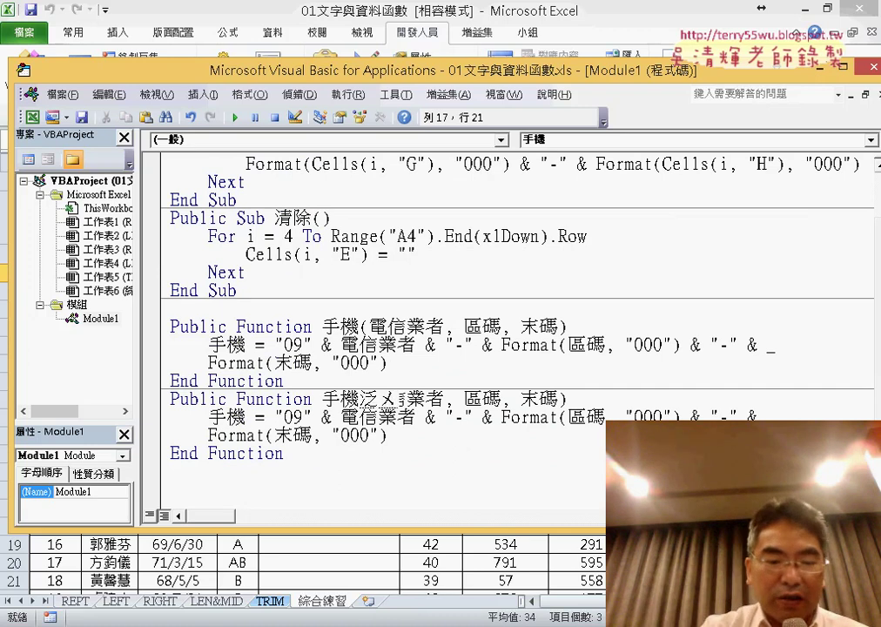
pyautogui.write('範圍')
pyautogui.press('Return')
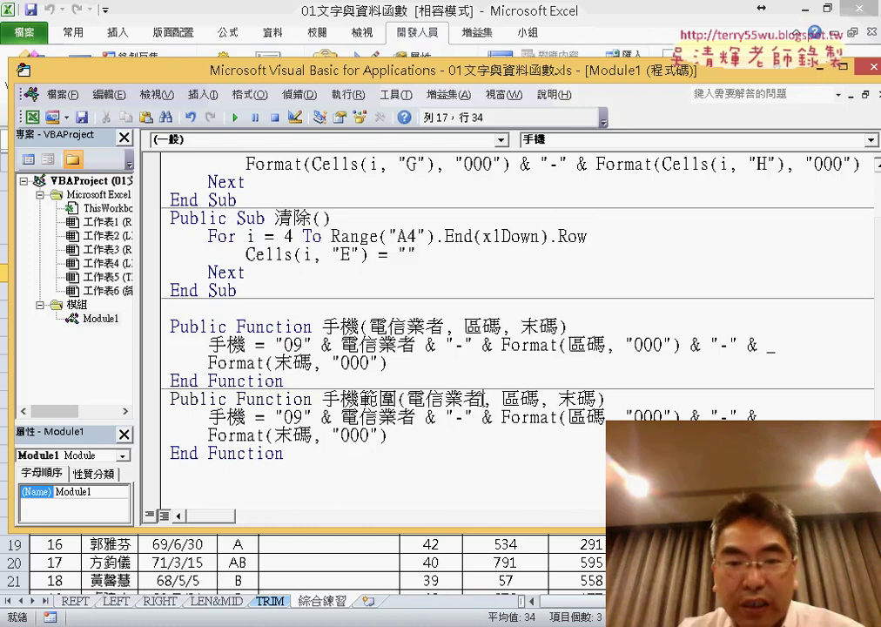
pyautogui.moveTo(484, 397); pyautogui.dragTo(595, 398)
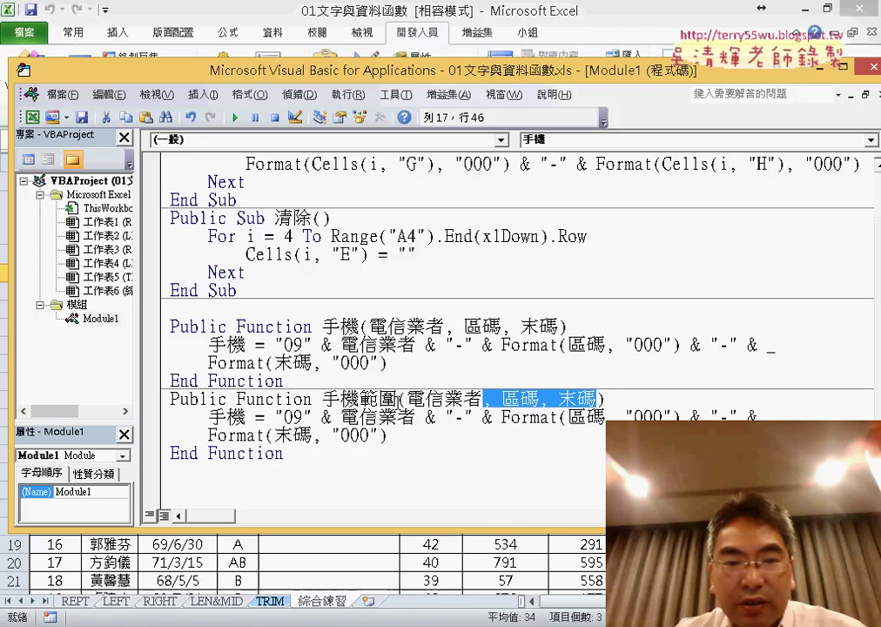
pyautogui.moveTo(398, 399); pyautogui.dragTo(361, 399)
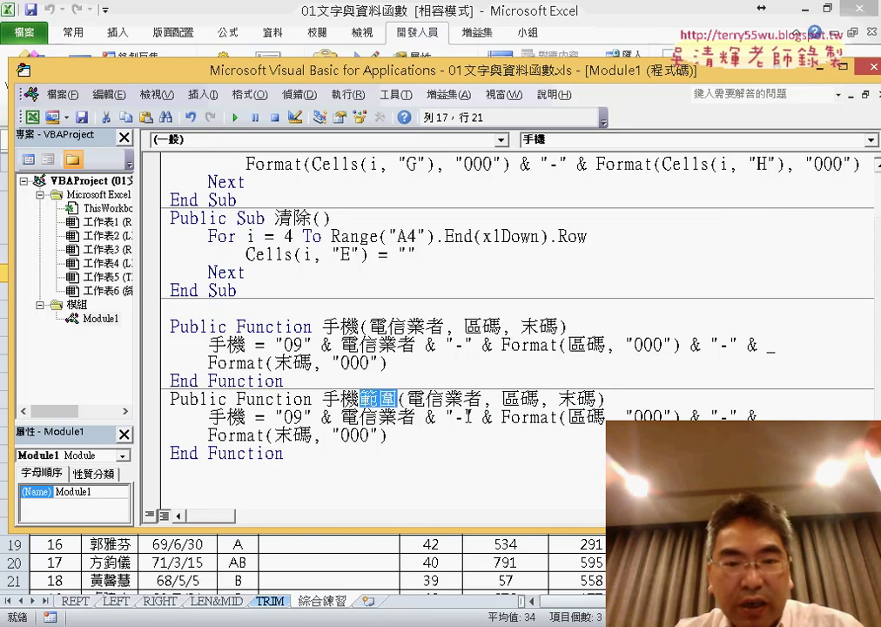
pyautogui.moveTo(484, 399); pyautogui.dragTo(580, 398)
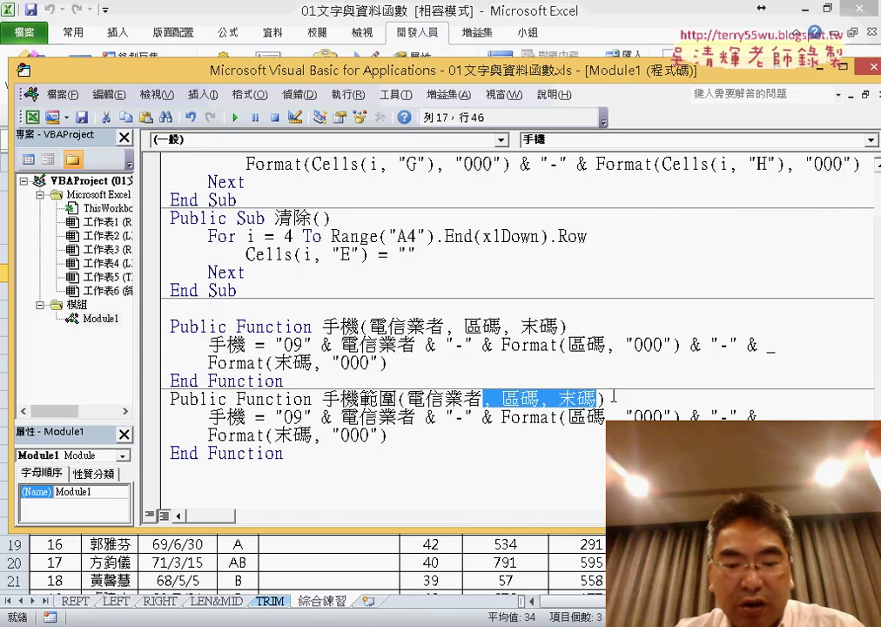
pyautogui.hotkey('ctrl', 'v')
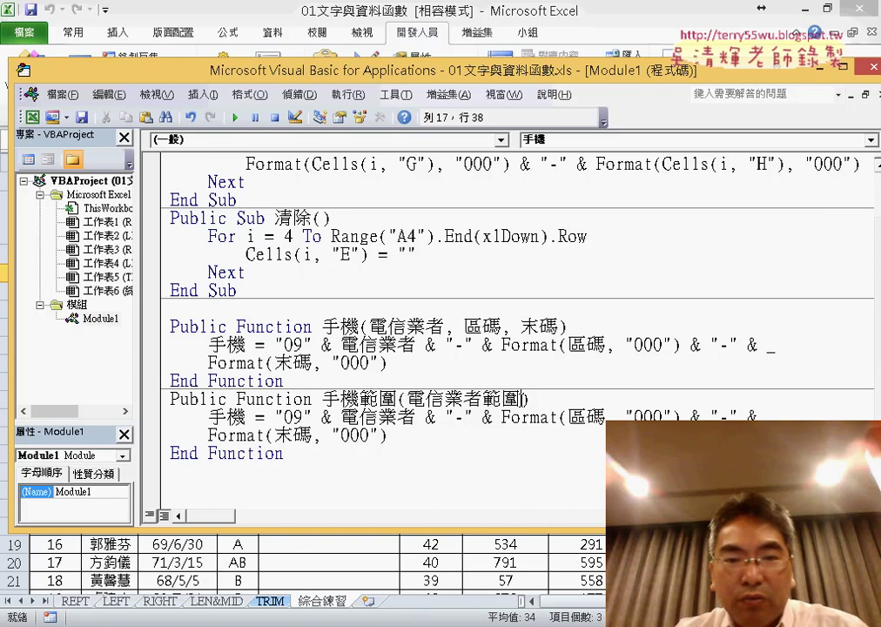
pyautogui.moveTo(522, 398); pyautogui.dragTo(426, 398)
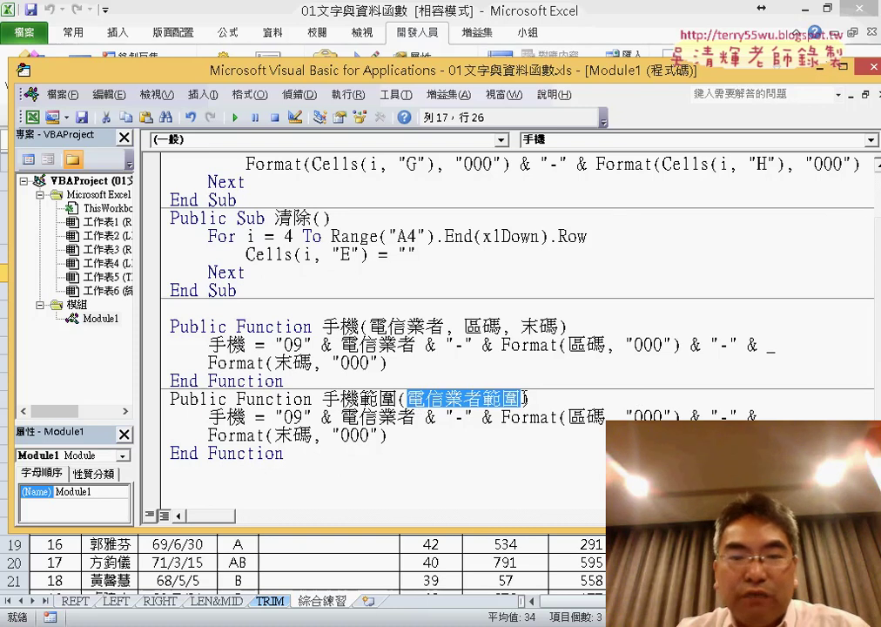
pyautogui.hotkey('shift', 'Right')
pyautogui.hotkey('shift', 'Right')
pyautogui.hotkey('shift', 'Right')
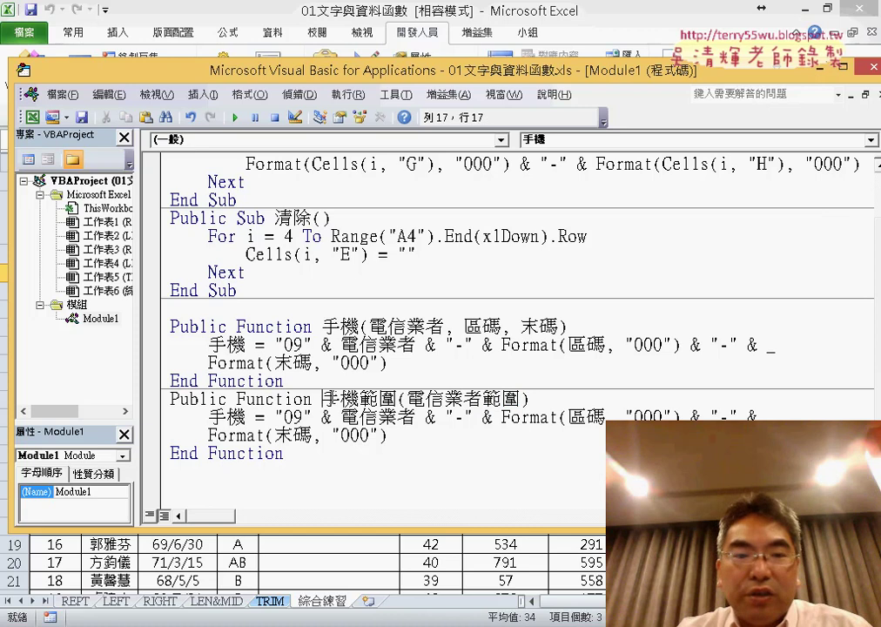
# Change the return line's assignment target from 手機 to 手機範圍.
pyautogui.moveTo(323, 398); pyautogui.dragTo(399, 400)
pyautogui.moveTo(246, 417); pyautogui.dragTo(209, 417)
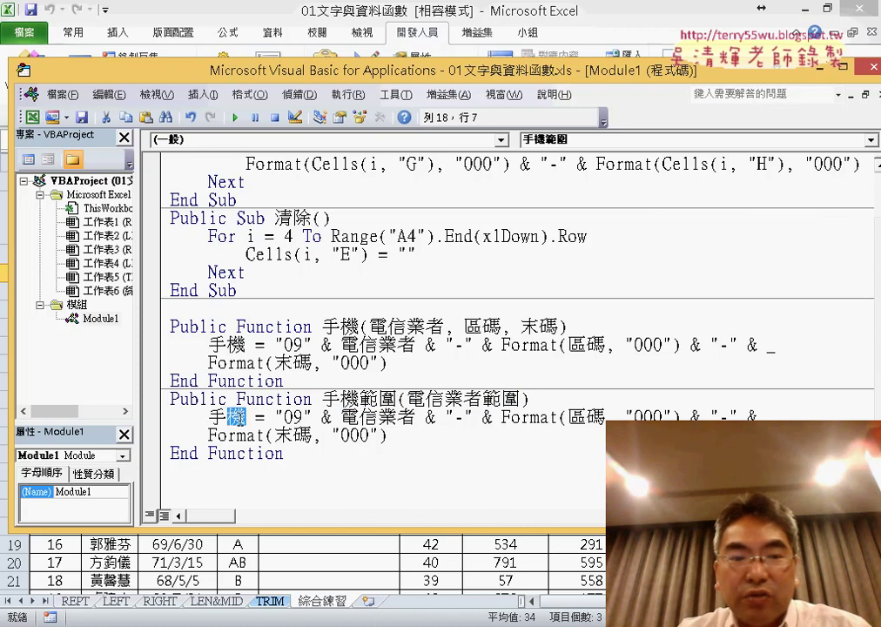
pyautogui.moveTo(324, 399); pyautogui.dragTo(396, 400)
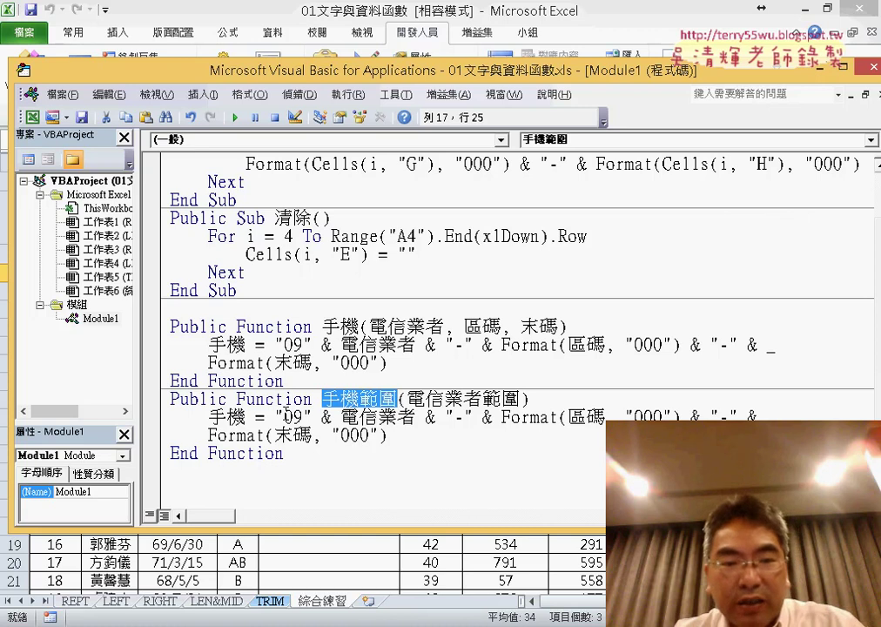
pyautogui.moveTo(246, 417); pyautogui.dragTo(209, 417)
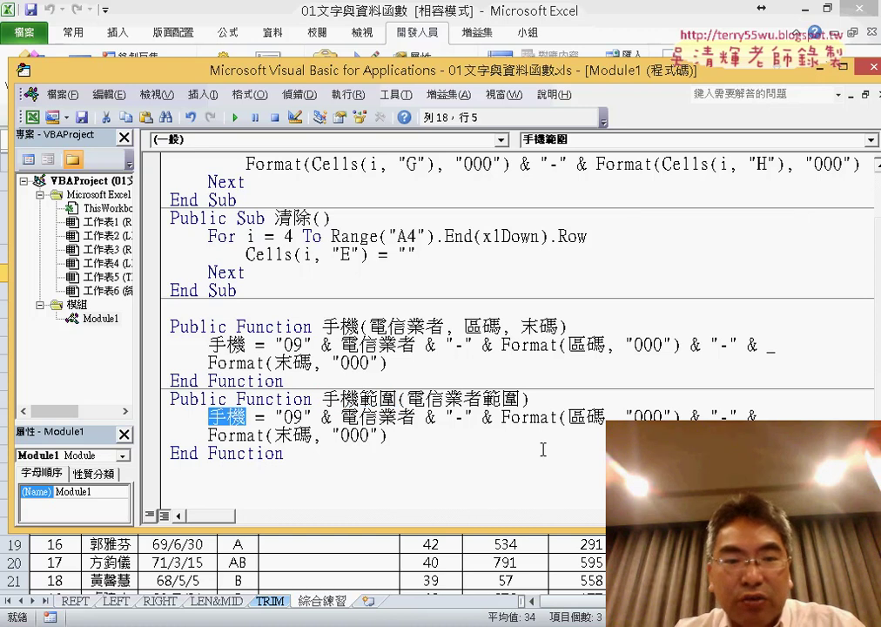
pyautogui.hotkey('ctrl', 'v')
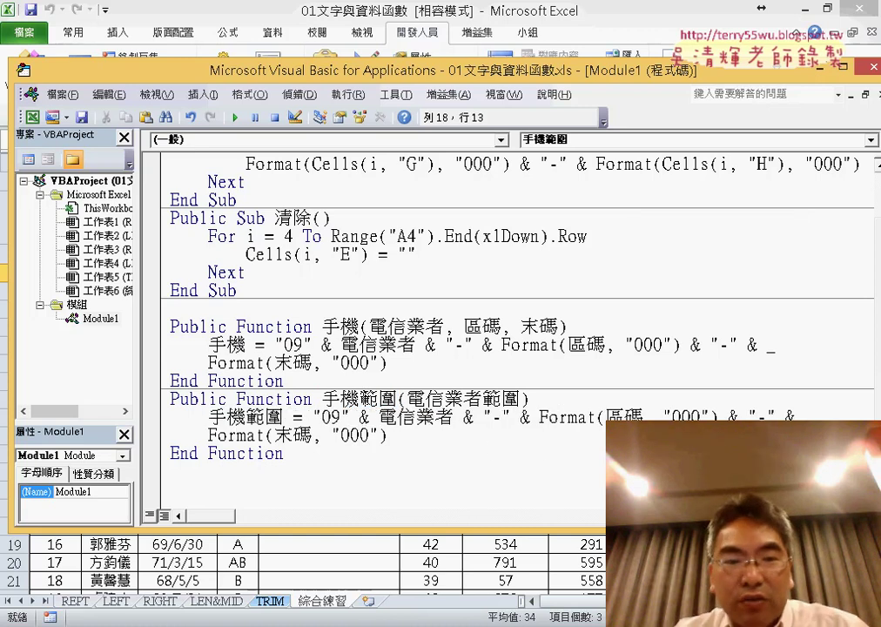
pyautogui.moveTo(246, 417); pyautogui.dragTo(285, 418)
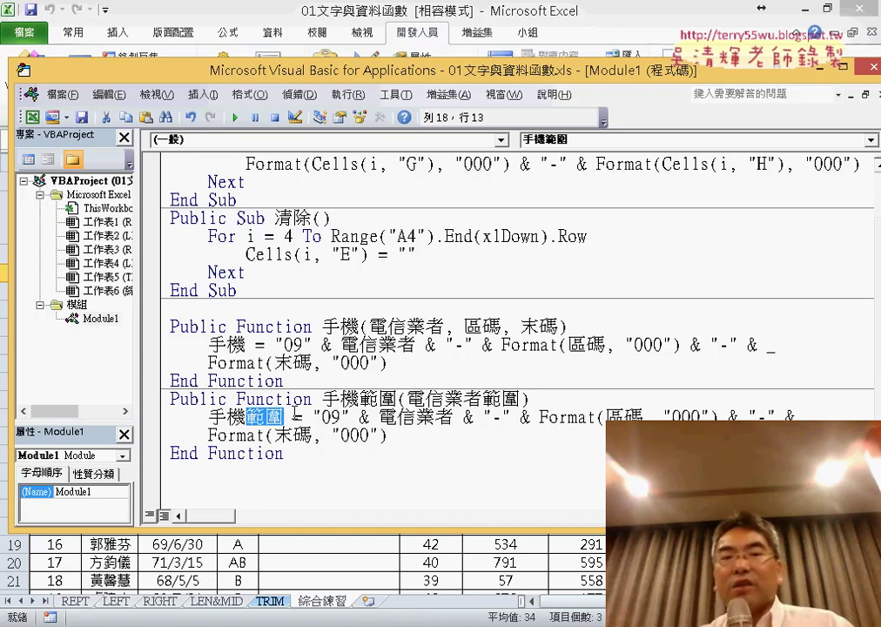
pyautogui.doubleClick(359, 398)
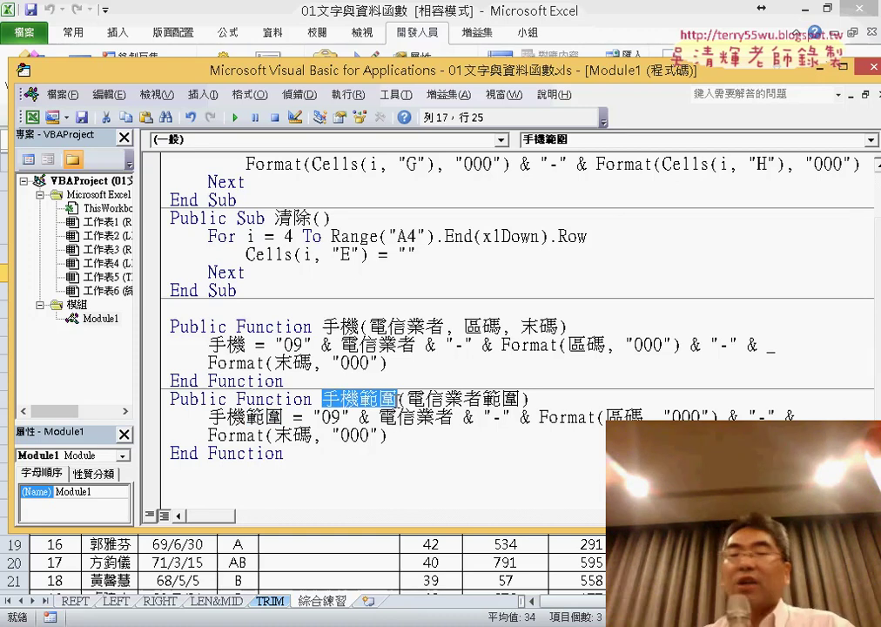
# Insert a new indented line at the top of the 手機範圍 function body.
pyautogui.click(570, 398)
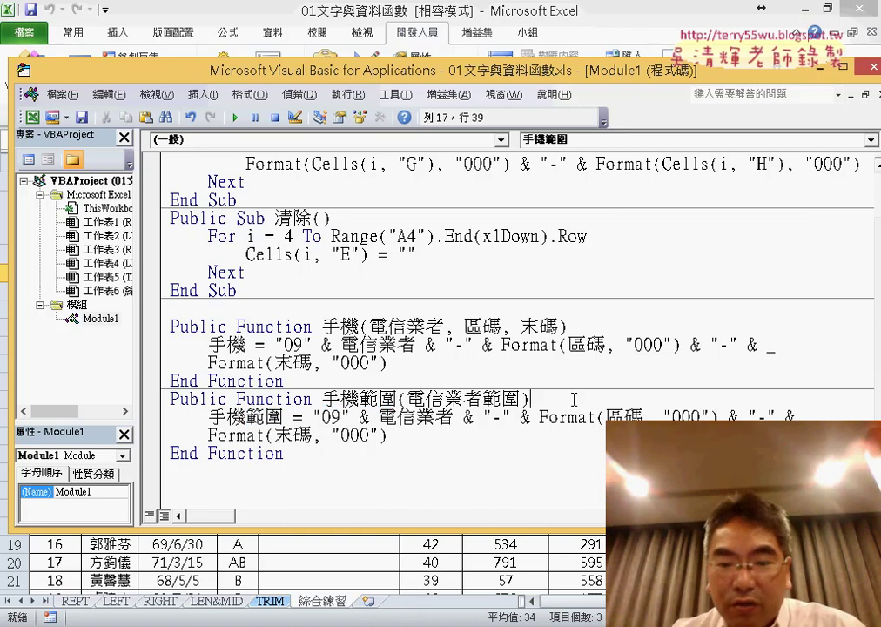
pyautogui.press('Return')
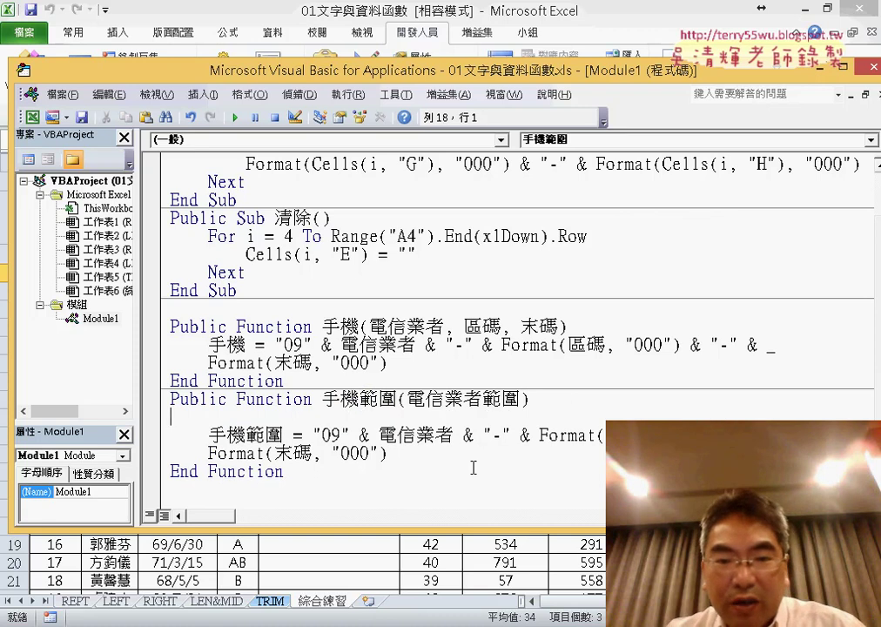
pyautogui.click(718, 435)
pyautogui.click(321, 458)
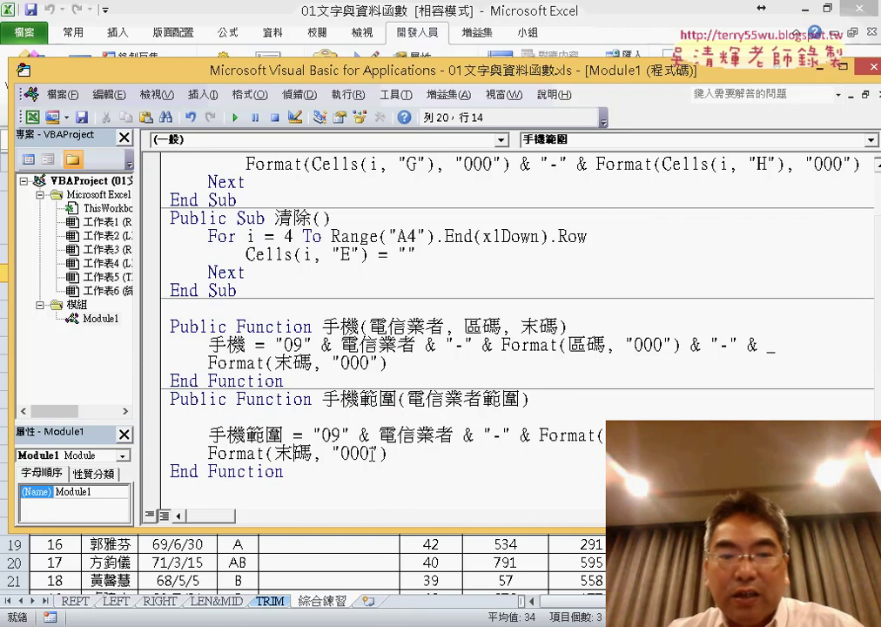
pyautogui.click(366, 410)
pyautogui.press('Tab')
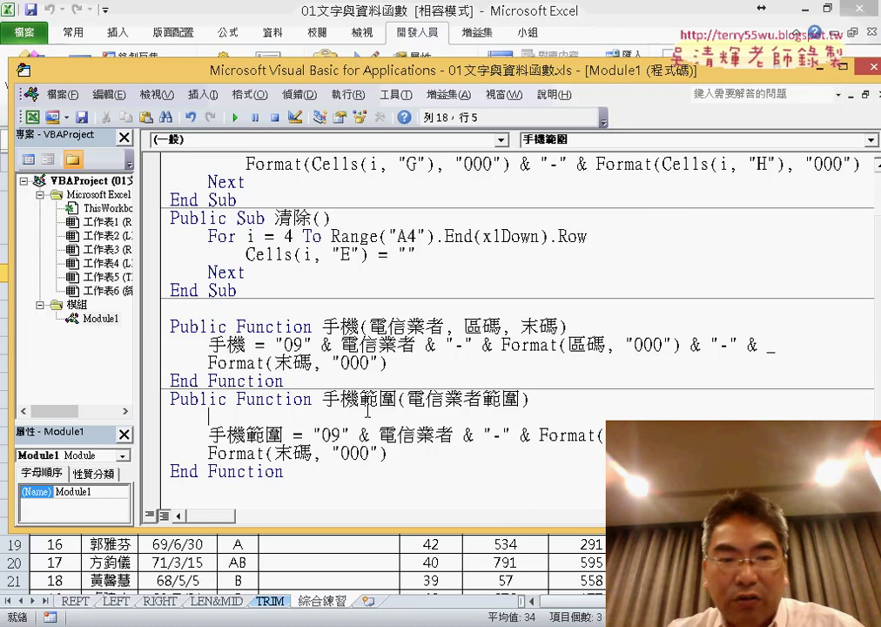
pyautogui.write('Y1')
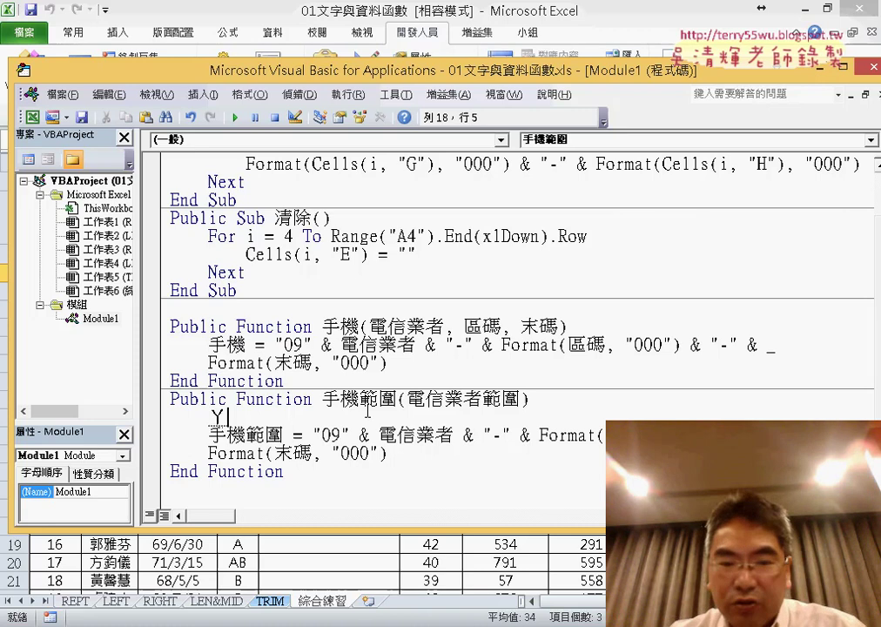
pyautogui.press('BackSpace')
pyautogui.press('BackSpace')
pyautogui.write('a=')
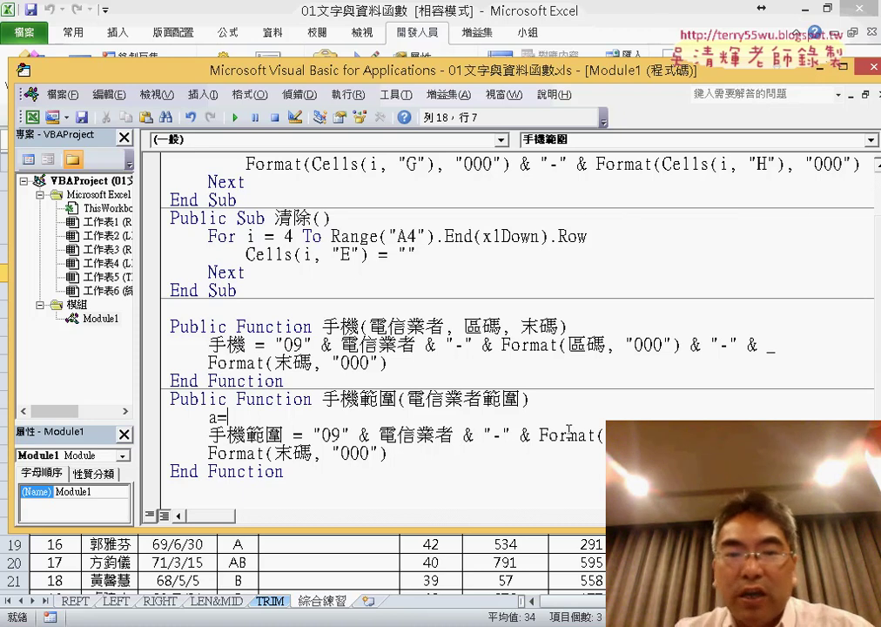
# Complete the new line as a = 電信業者範圍 by copying the parameter name.
pyautogui.moveTo(408, 399); pyautogui.dragTo(481, 399)
pyautogui.click(448, 385)
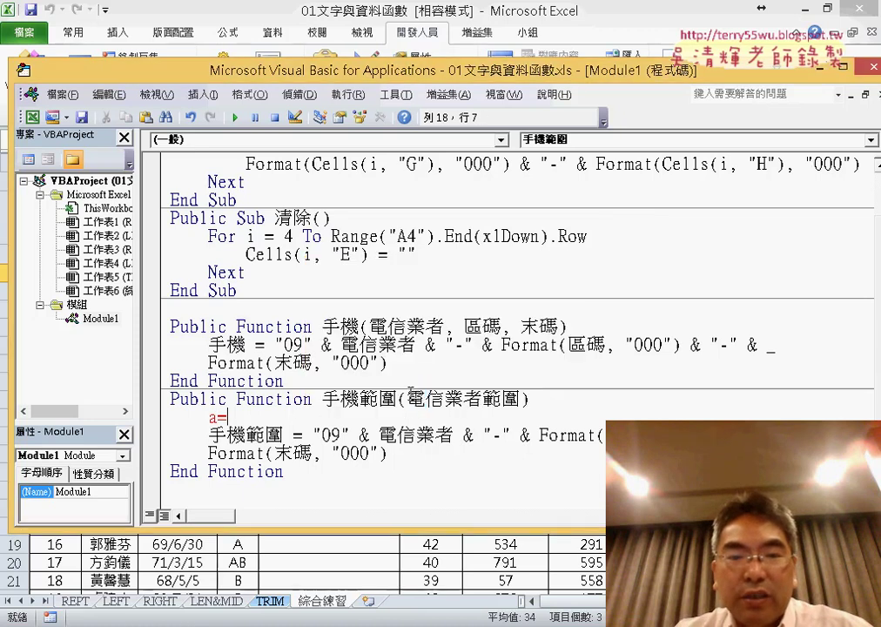
pyautogui.hotkey('shift', 'Right')
pyautogui.hotkey('shift', 'Right')
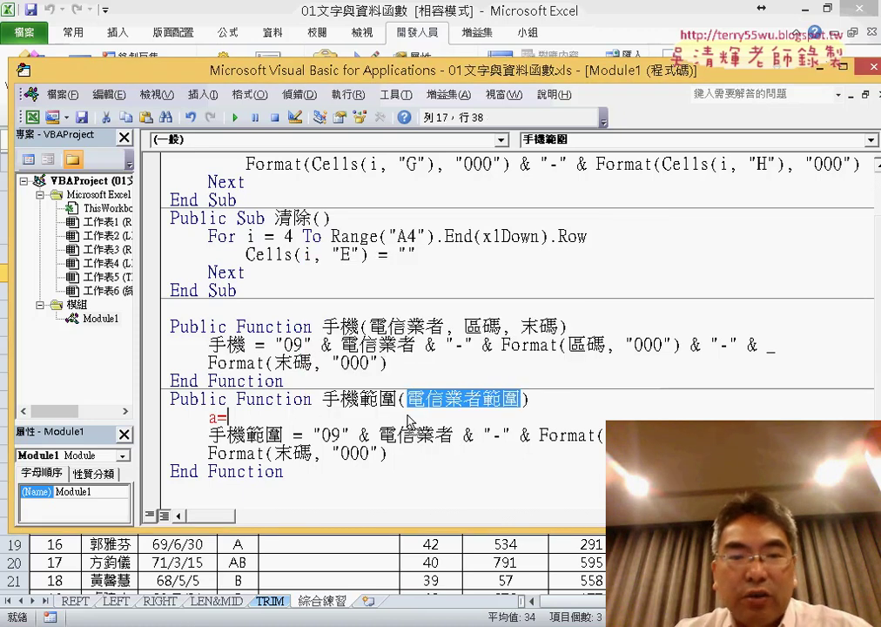
pyautogui.hotkey('ctrl', 'c')
pyautogui.click(396, 418)
pyautogui.hotkey('ctrl', 'v')
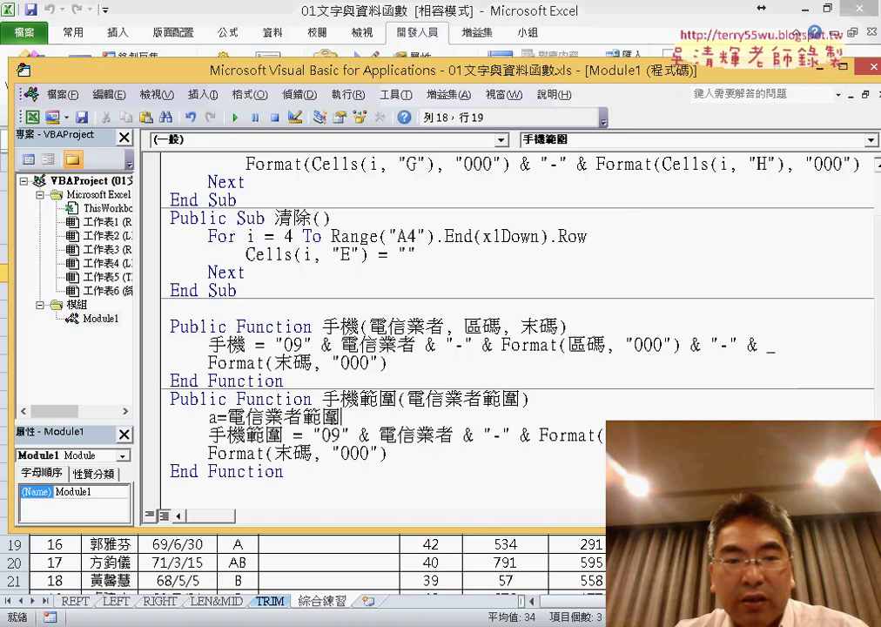
pyautogui.moveTo(344, 418); pyautogui.dragTo(228, 418)
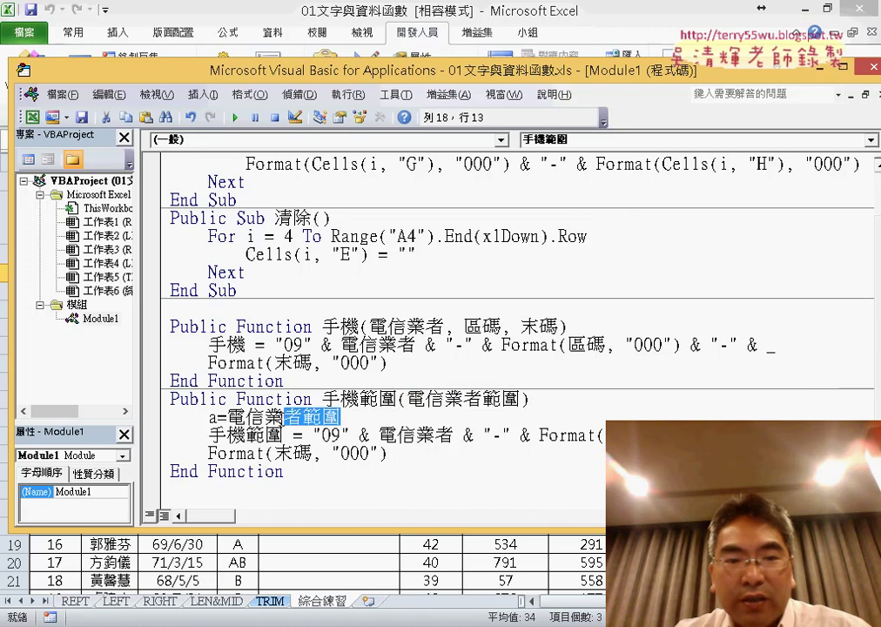
pyautogui.doubleClick(212, 418)
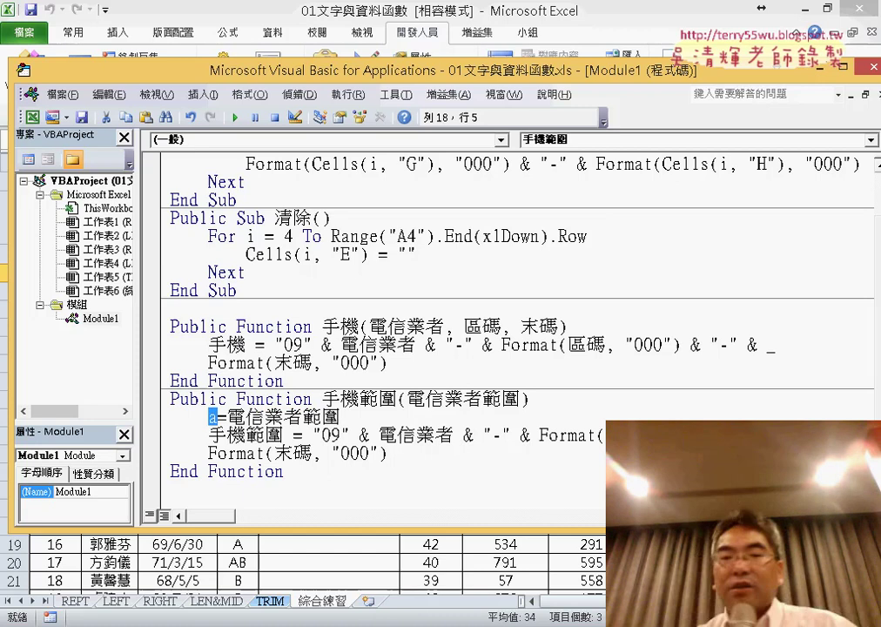
pyautogui.click(442, 435)
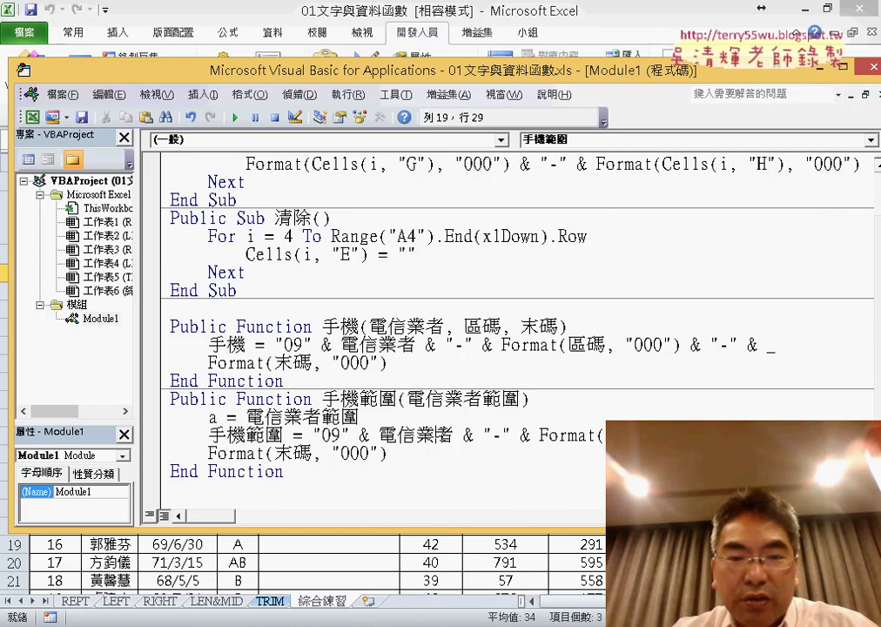
# Replace the 電信業者 argument on the return line with a(1, 1).
pyautogui.moveTo(454, 435); pyautogui.dragTo(379, 435)
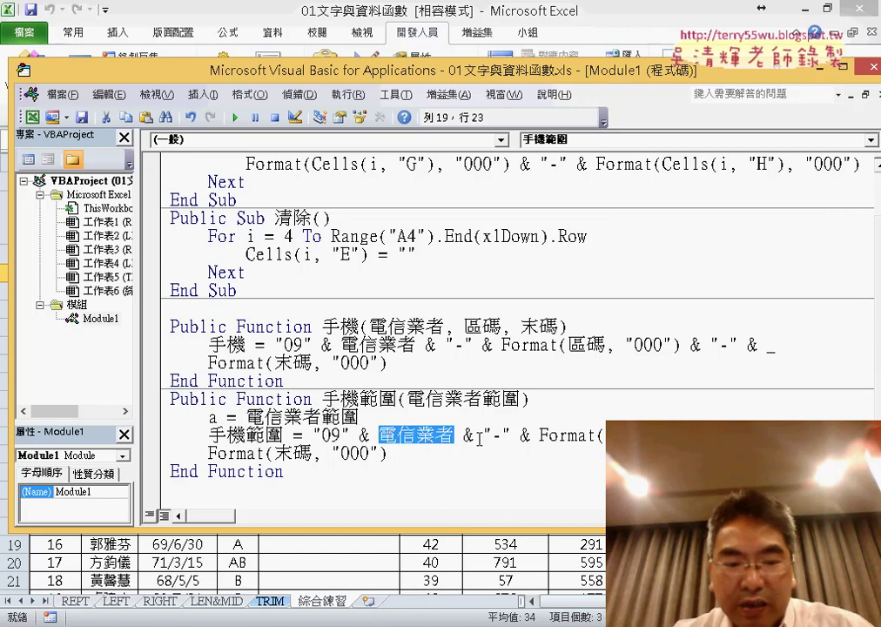
pyautogui.write('a(')
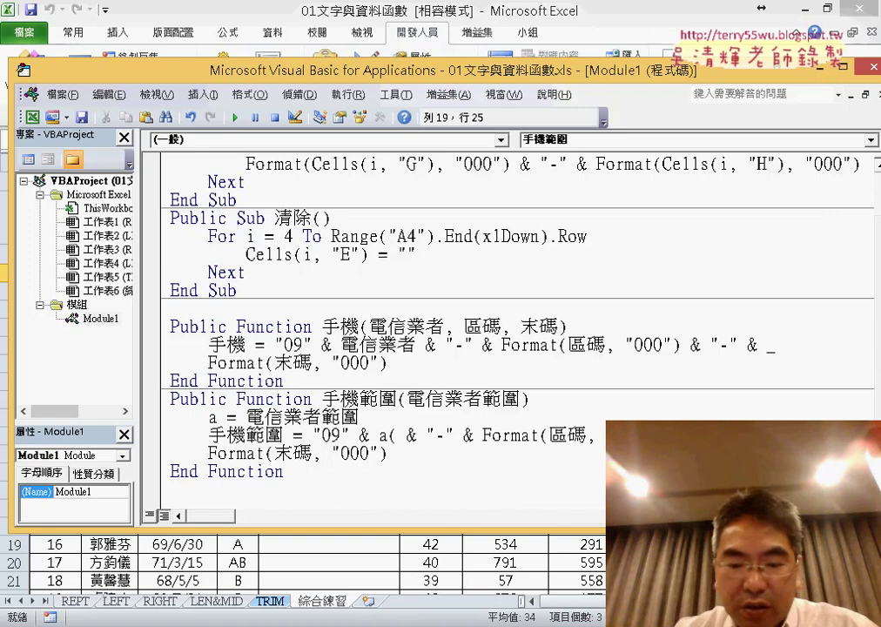
pyautogui.write('1, 1')
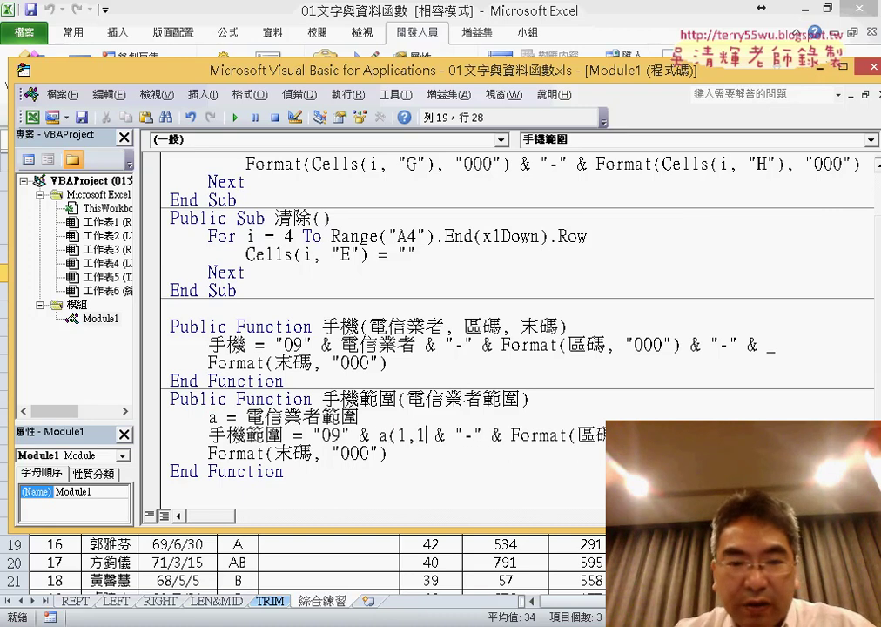
pyautogui.write(')')
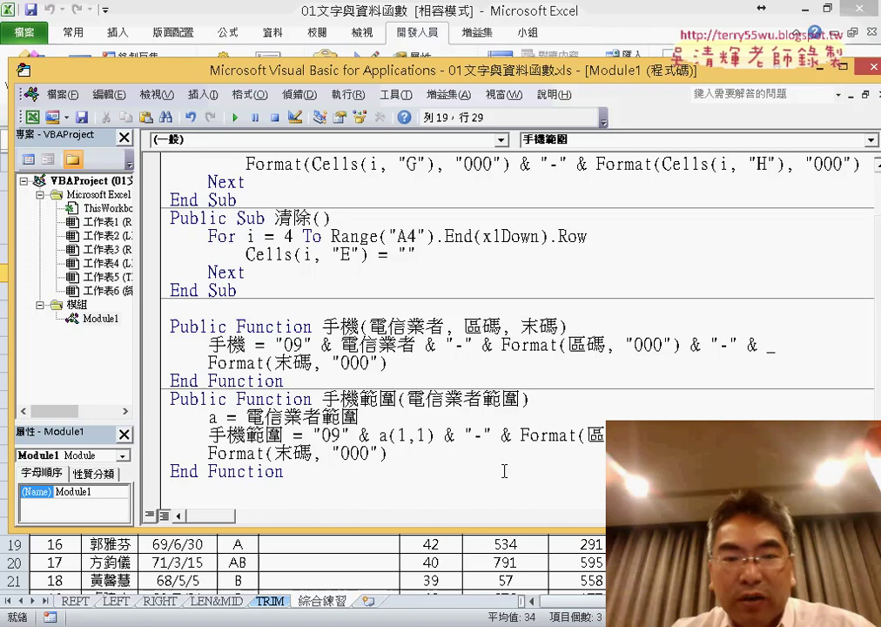
pyautogui.click(508, 470)
pyautogui.moveTo(246, 418); pyautogui.dragTo(370, 418)
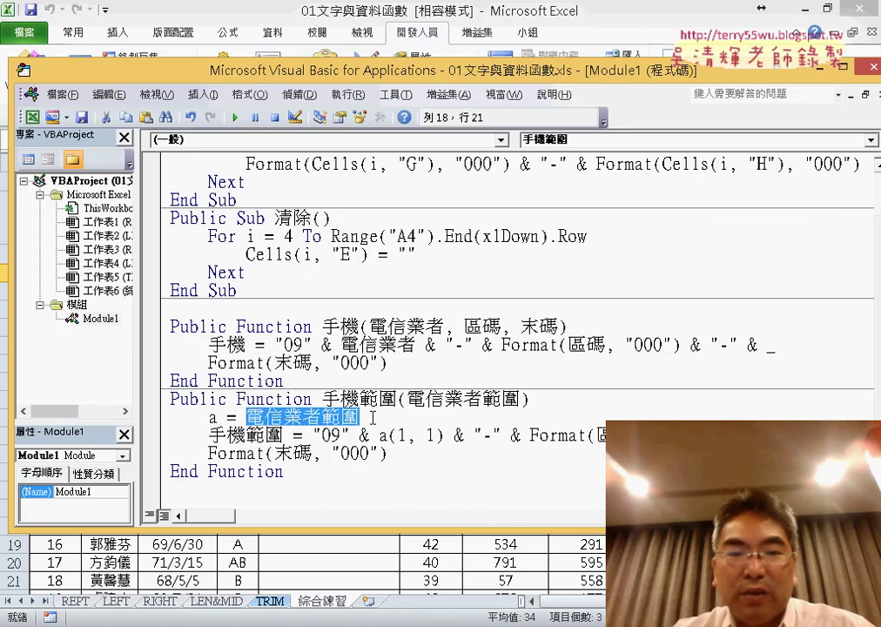
pyautogui.click(401, 440)
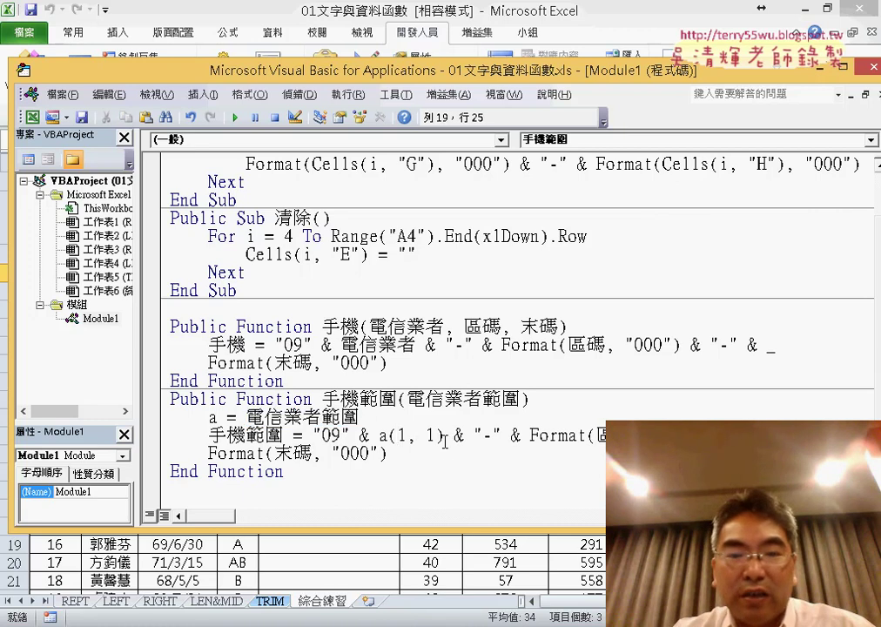
# Swap 區碼 and 末碼 for copied array elements, setting the last one to a(1, 3).
pyautogui.moveTo(445, 435); pyautogui.dragTo(370, 436)
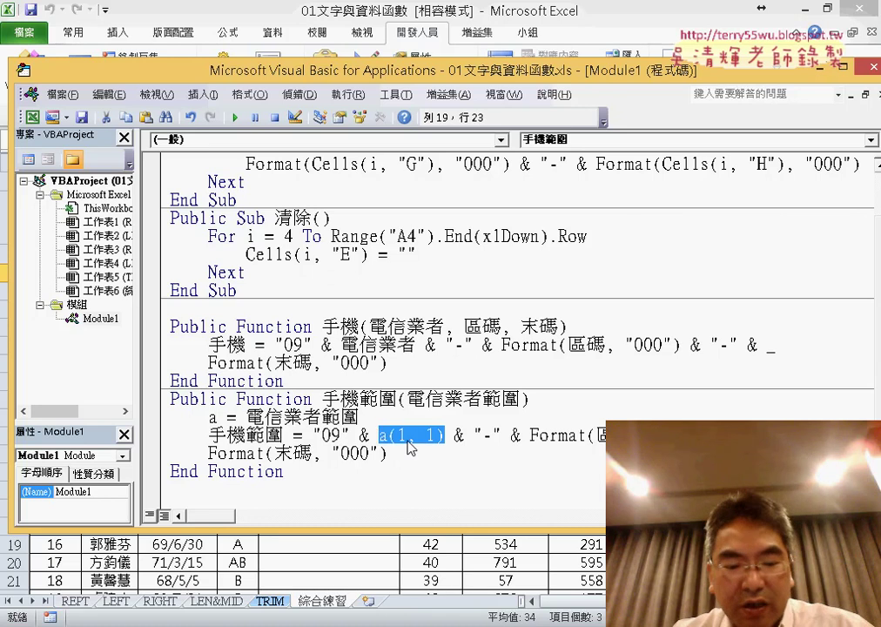
pyautogui.click(596, 434)
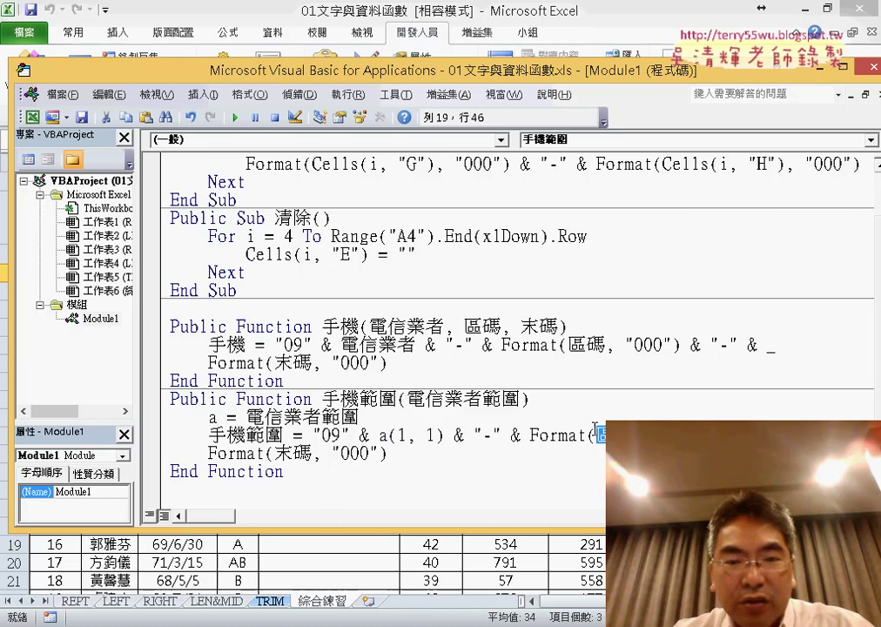
pyautogui.hotkey('ctrl', 'v')
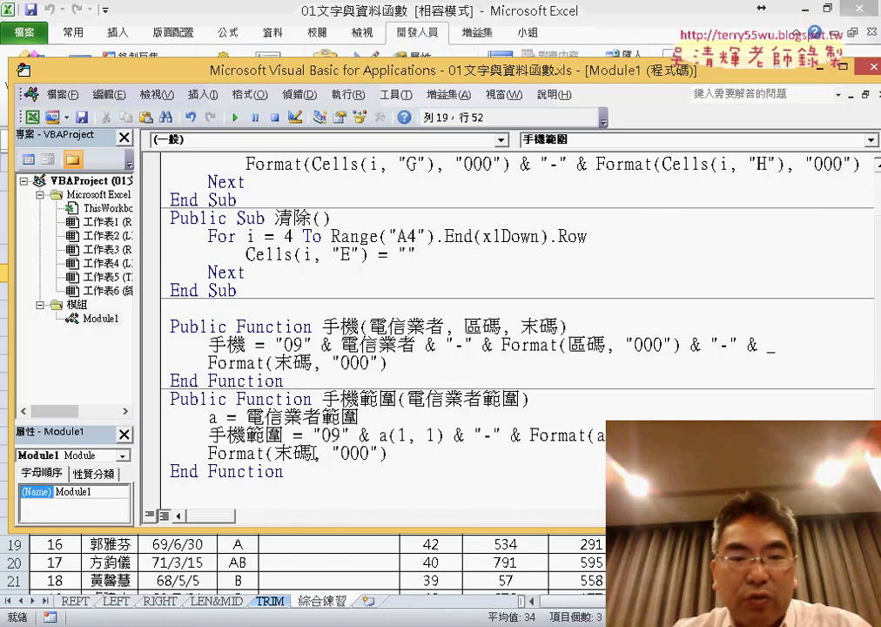
pyautogui.moveTo(312, 453); pyautogui.dragTo(275, 454)
pyautogui.hotkey('ctrl', 'v')
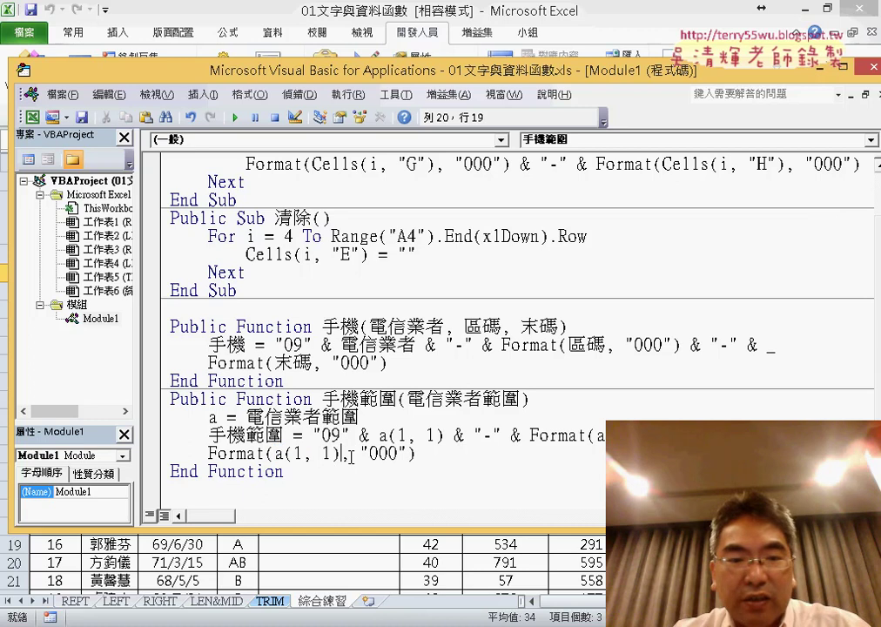
pyautogui.doubleClick(327, 453)
pyautogui.write('3')
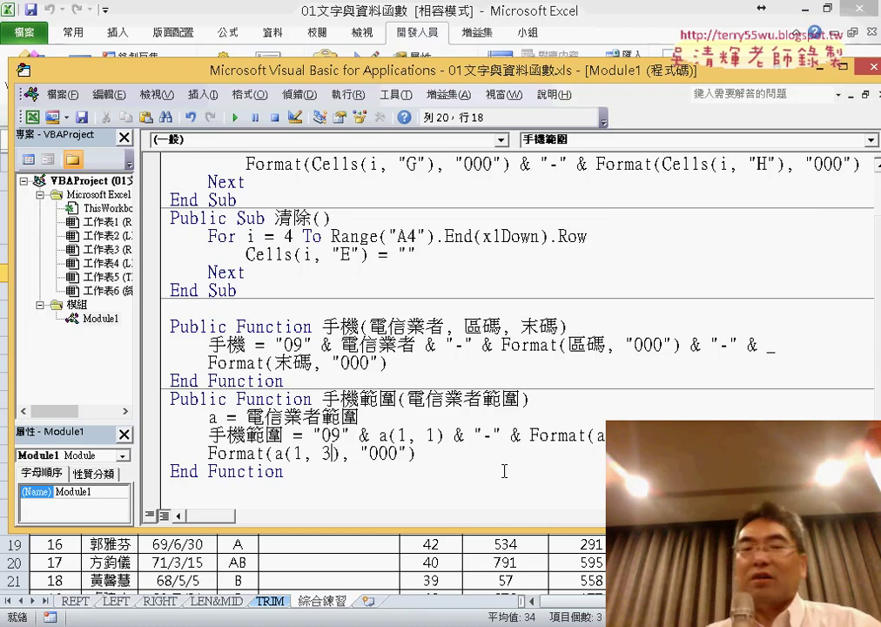
pyautogui.click(648, 7)
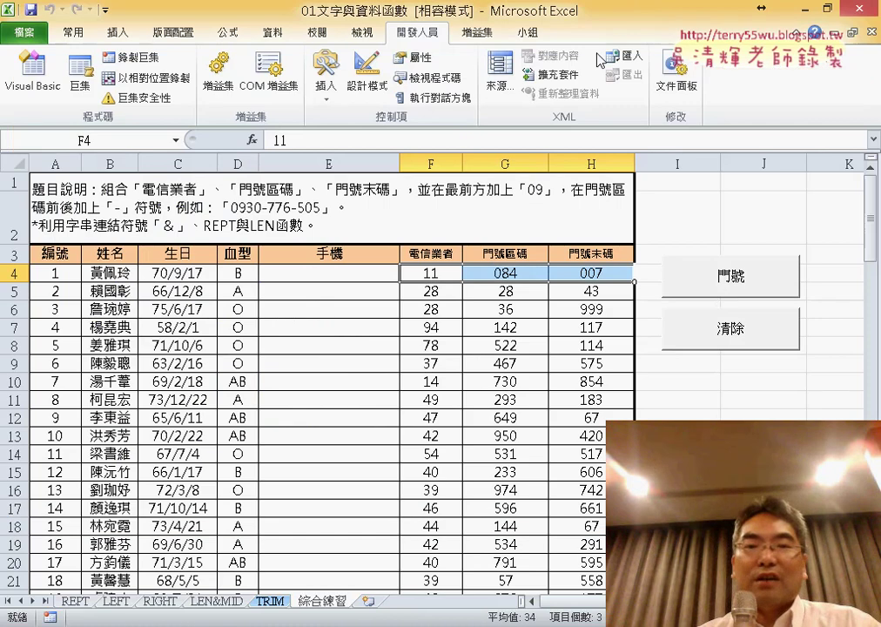
pyautogui.click(315, 272)
pyautogui.click(253, 141)
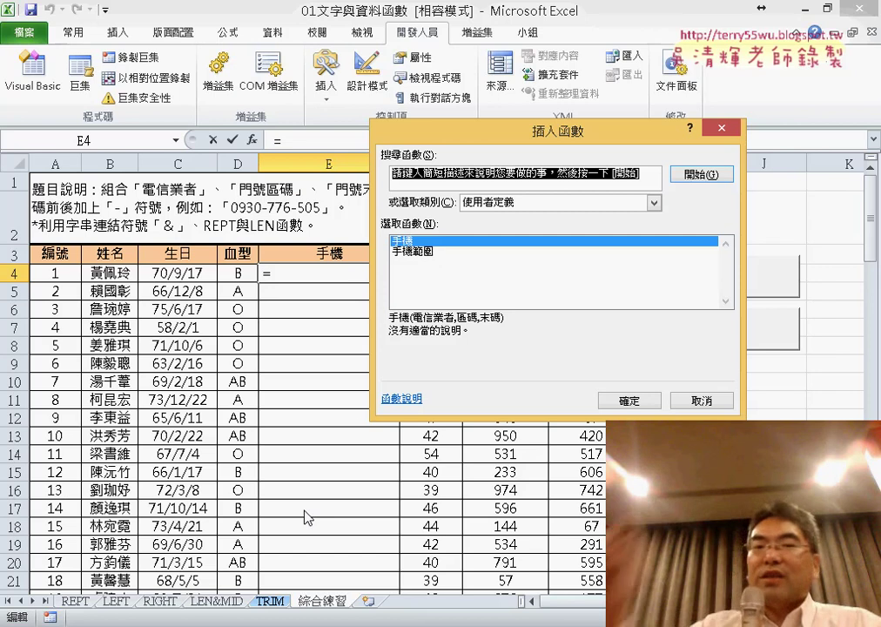
pyautogui.doubleClick(439, 252)
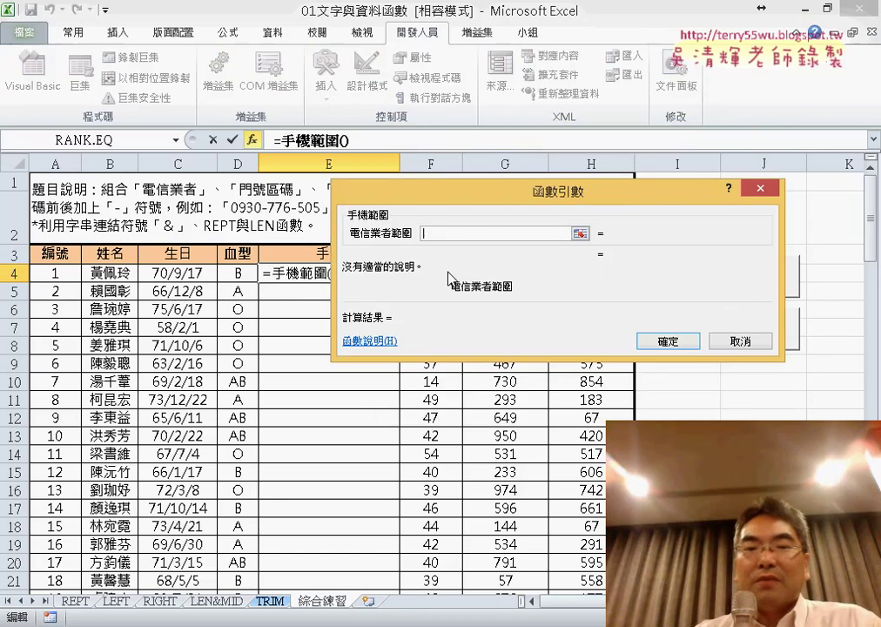
pyautogui.moveTo(490, 204); pyautogui.dragTo(244, 368)
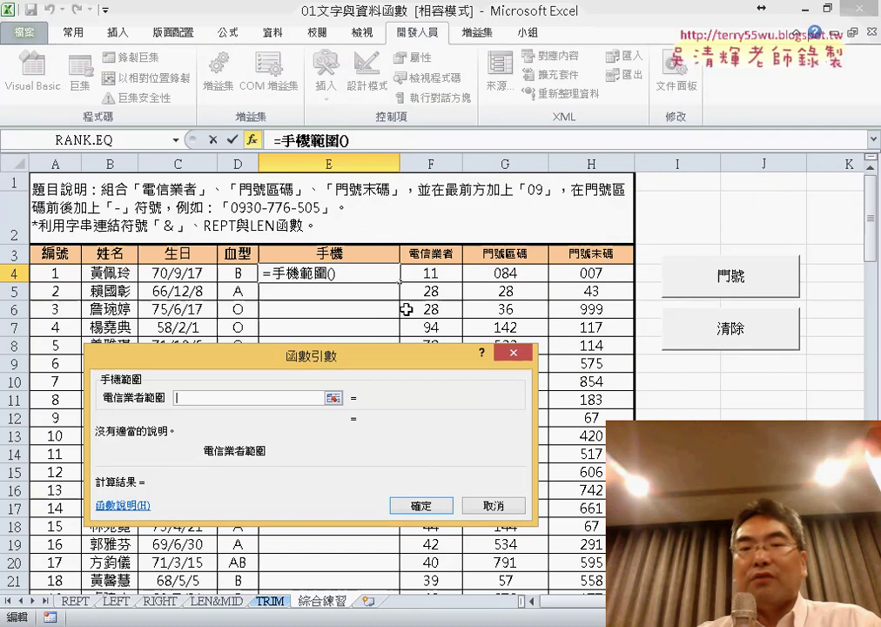
pyautogui.moveTo(427, 274); pyautogui.dragTo(594, 272)
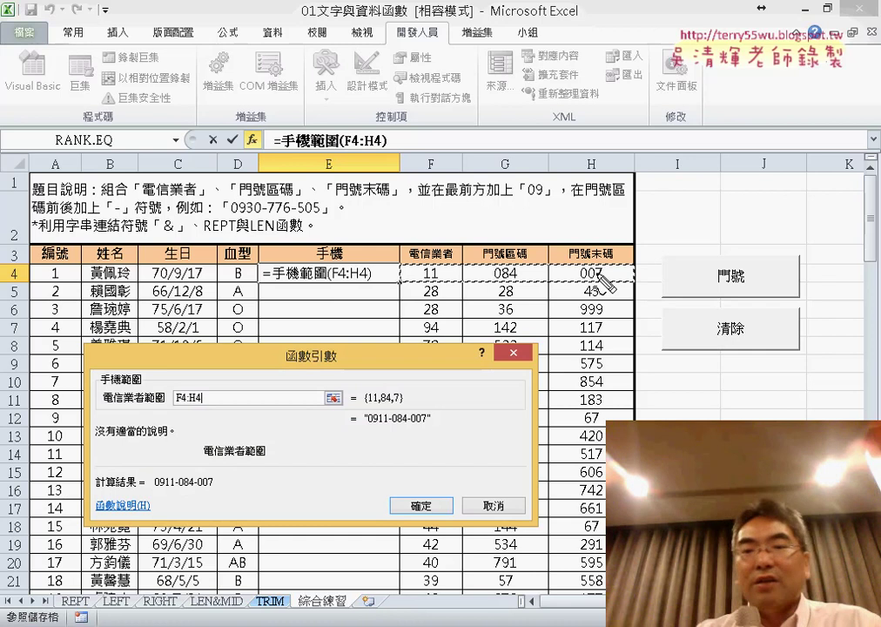
pyautogui.moveTo(626, 284)
pyautogui.mouseDown()
pyautogui.moveTo(466, 273)
pyautogui.moveTo(629, 275)
pyautogui.mouseUp()
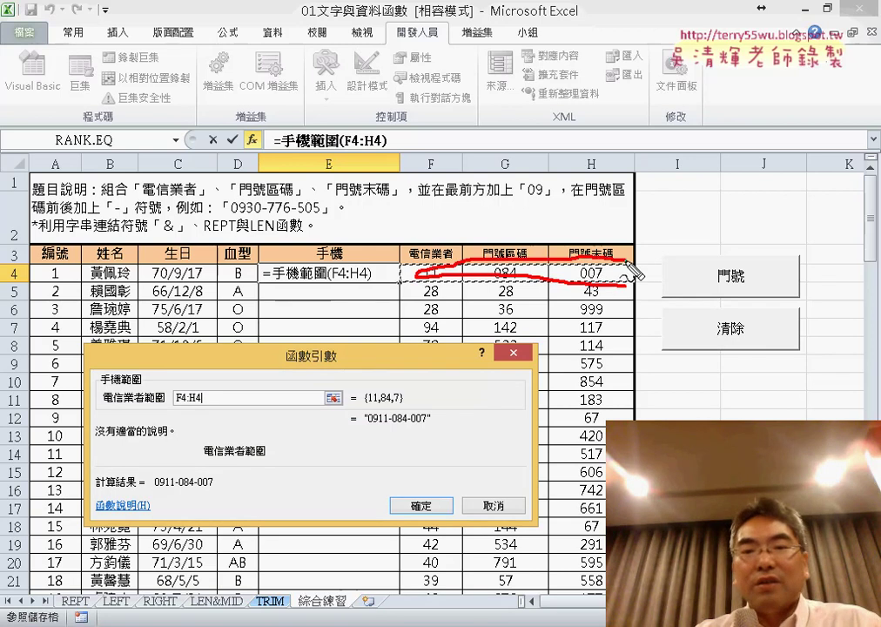
pyautogui.moveTo(405, 399)
pyautogui.mouseDown()
pyautogui.moveTo(353, 404)
pyautogui.moveTo(377, 409)
pyautogui.mouseUp()
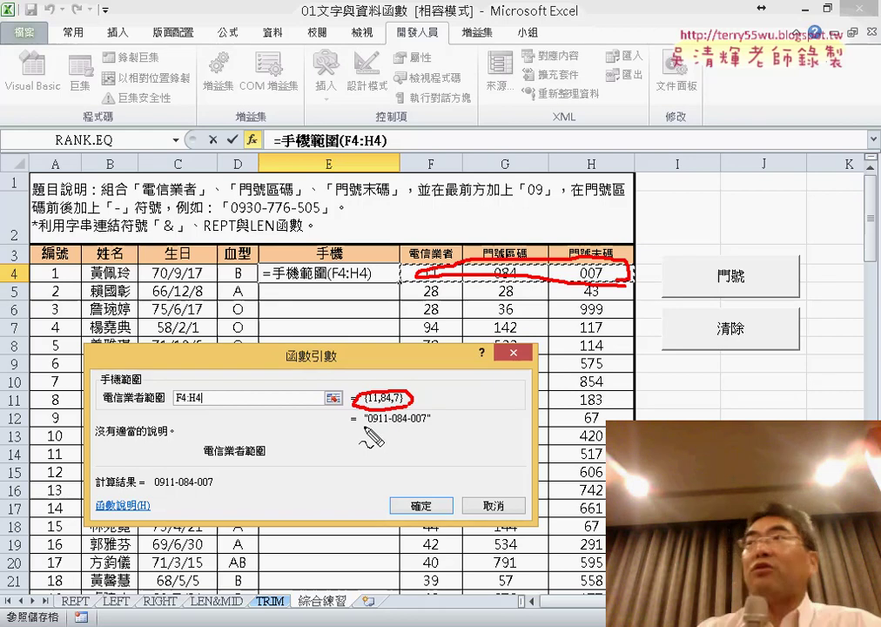
pyautogui.press('Escape')
pyautogui.press('F2')
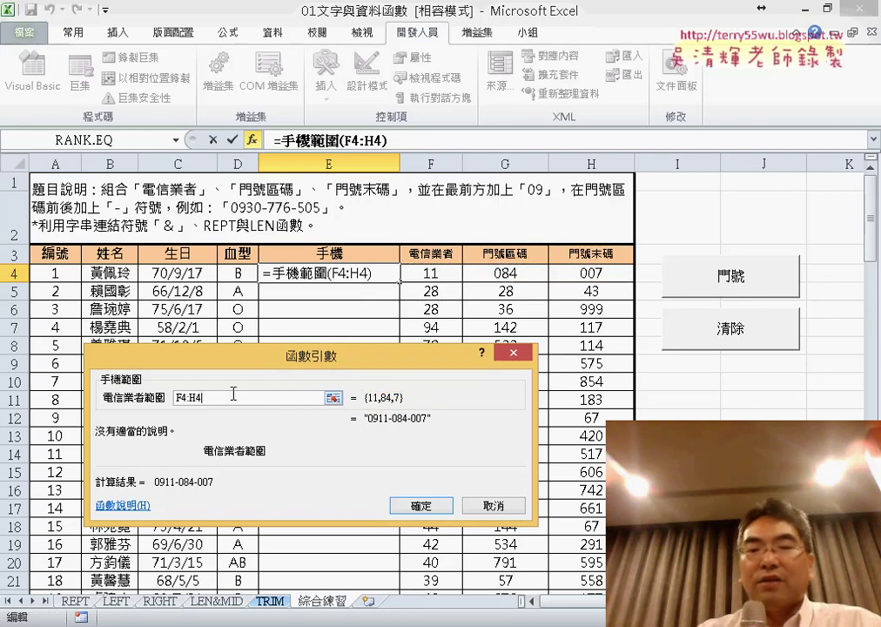
pyautogui.click(421, 504)
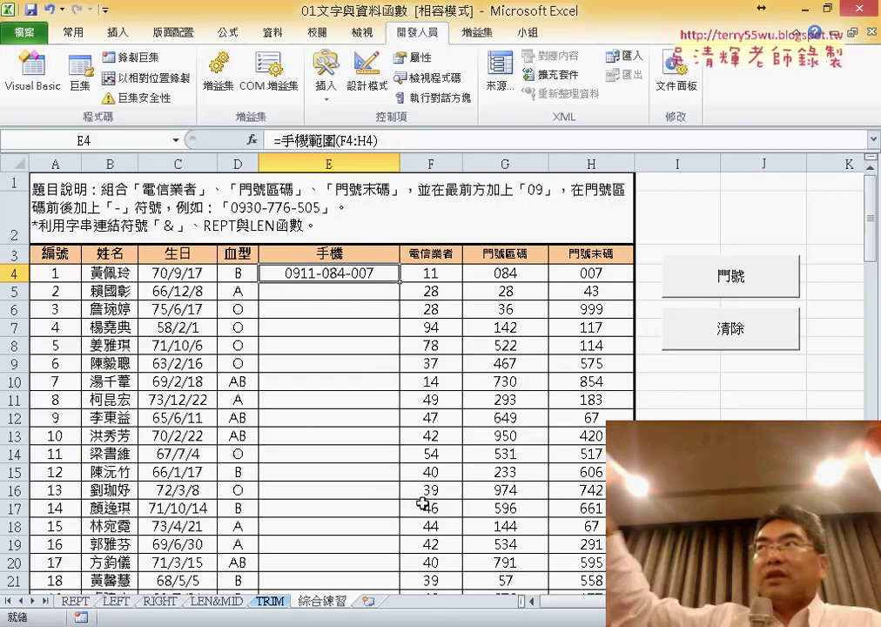
# Fill the formula down the 手機 column and switch back to the VBA editor.
pyautogui.doubleClick(399, 282)
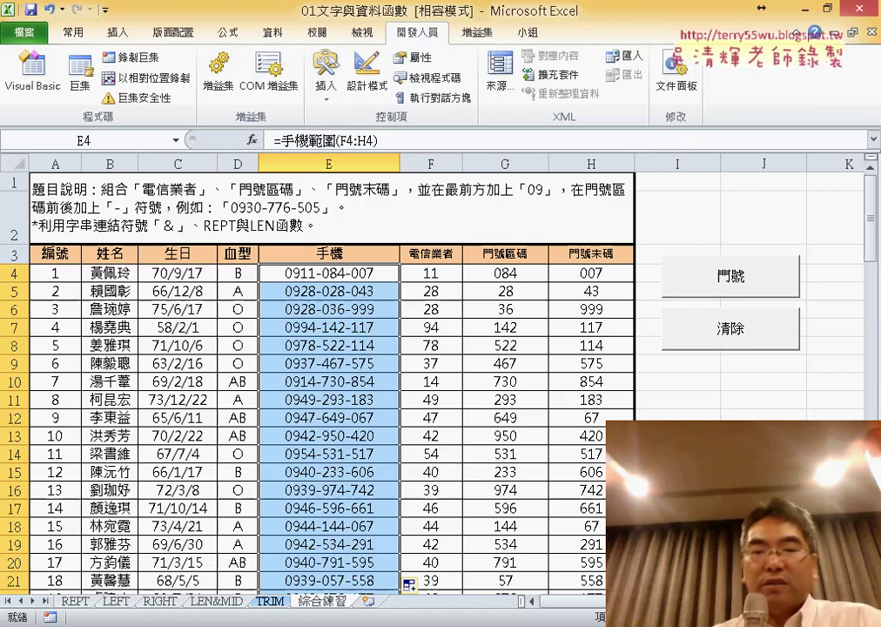
pyautogui.click(229, 626)
pyautogui.click(337, 572)
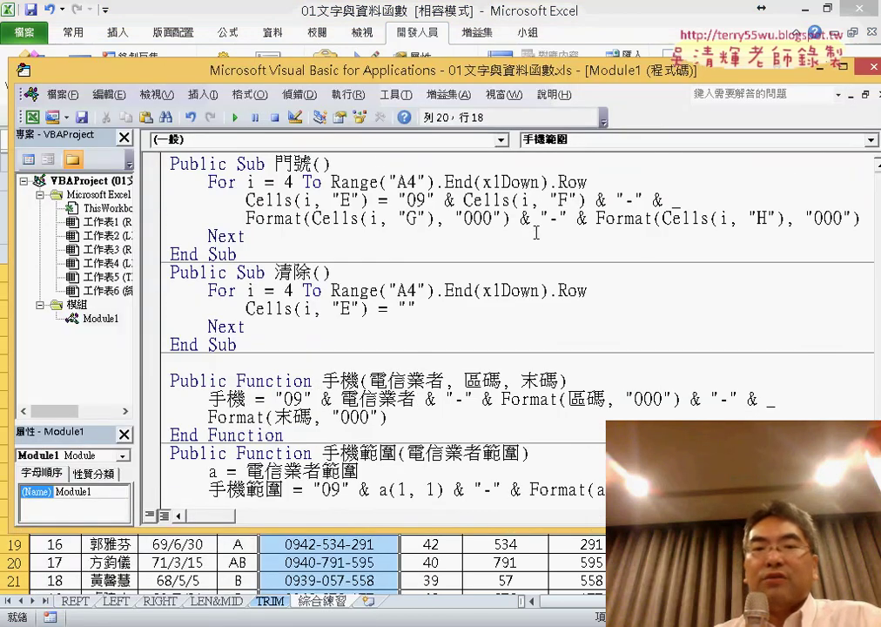
pyautogui.moveTo(603, 182); pyautogui.dragTo(331, 182)
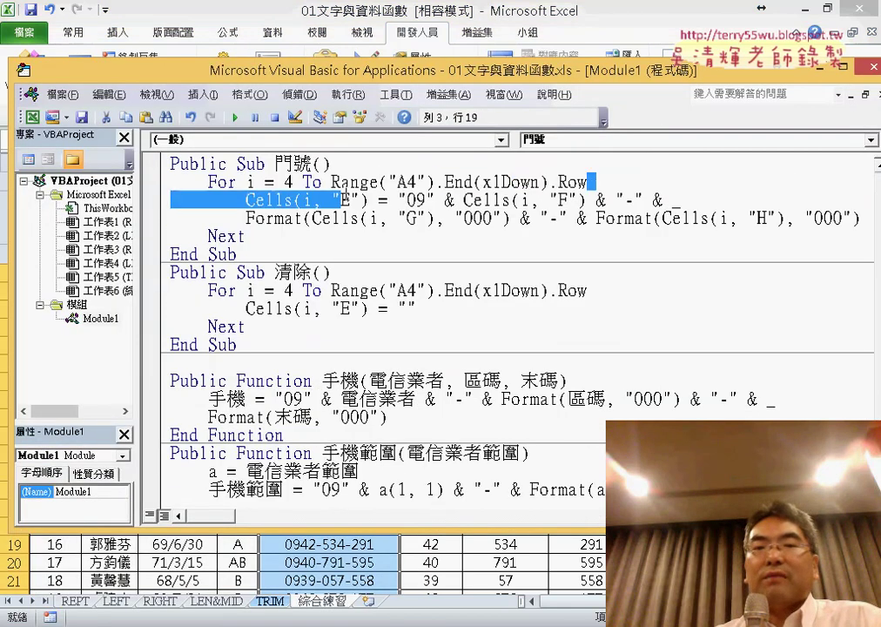
pyautogui.scroll(-2, 502, 315)
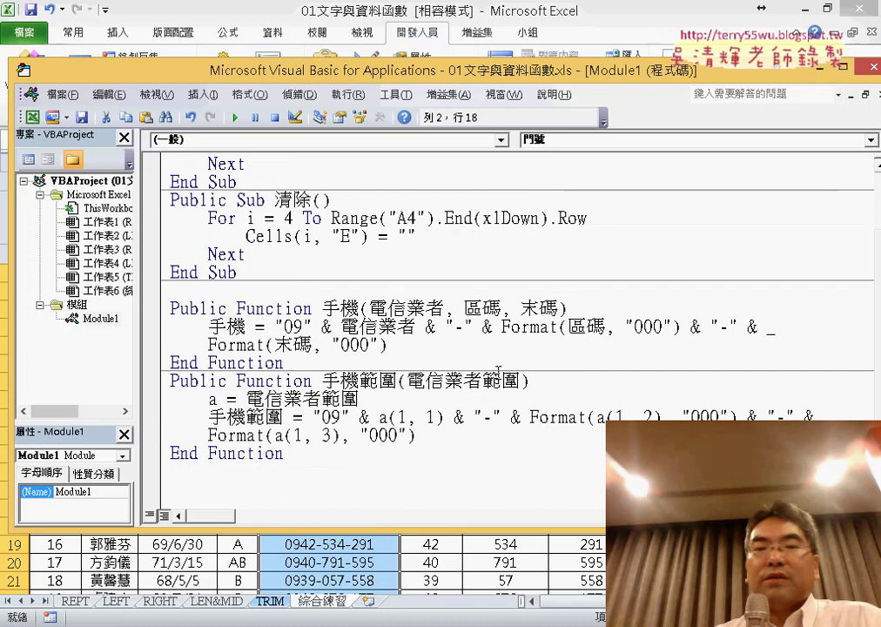
pyautogui.moveTo(305, 373); pyautogui.dragTo(170, 308)
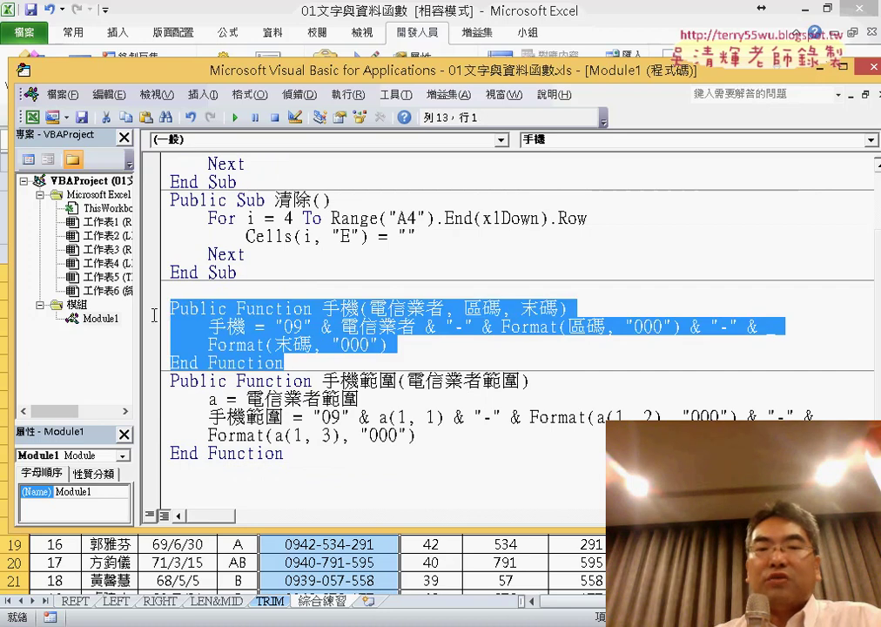